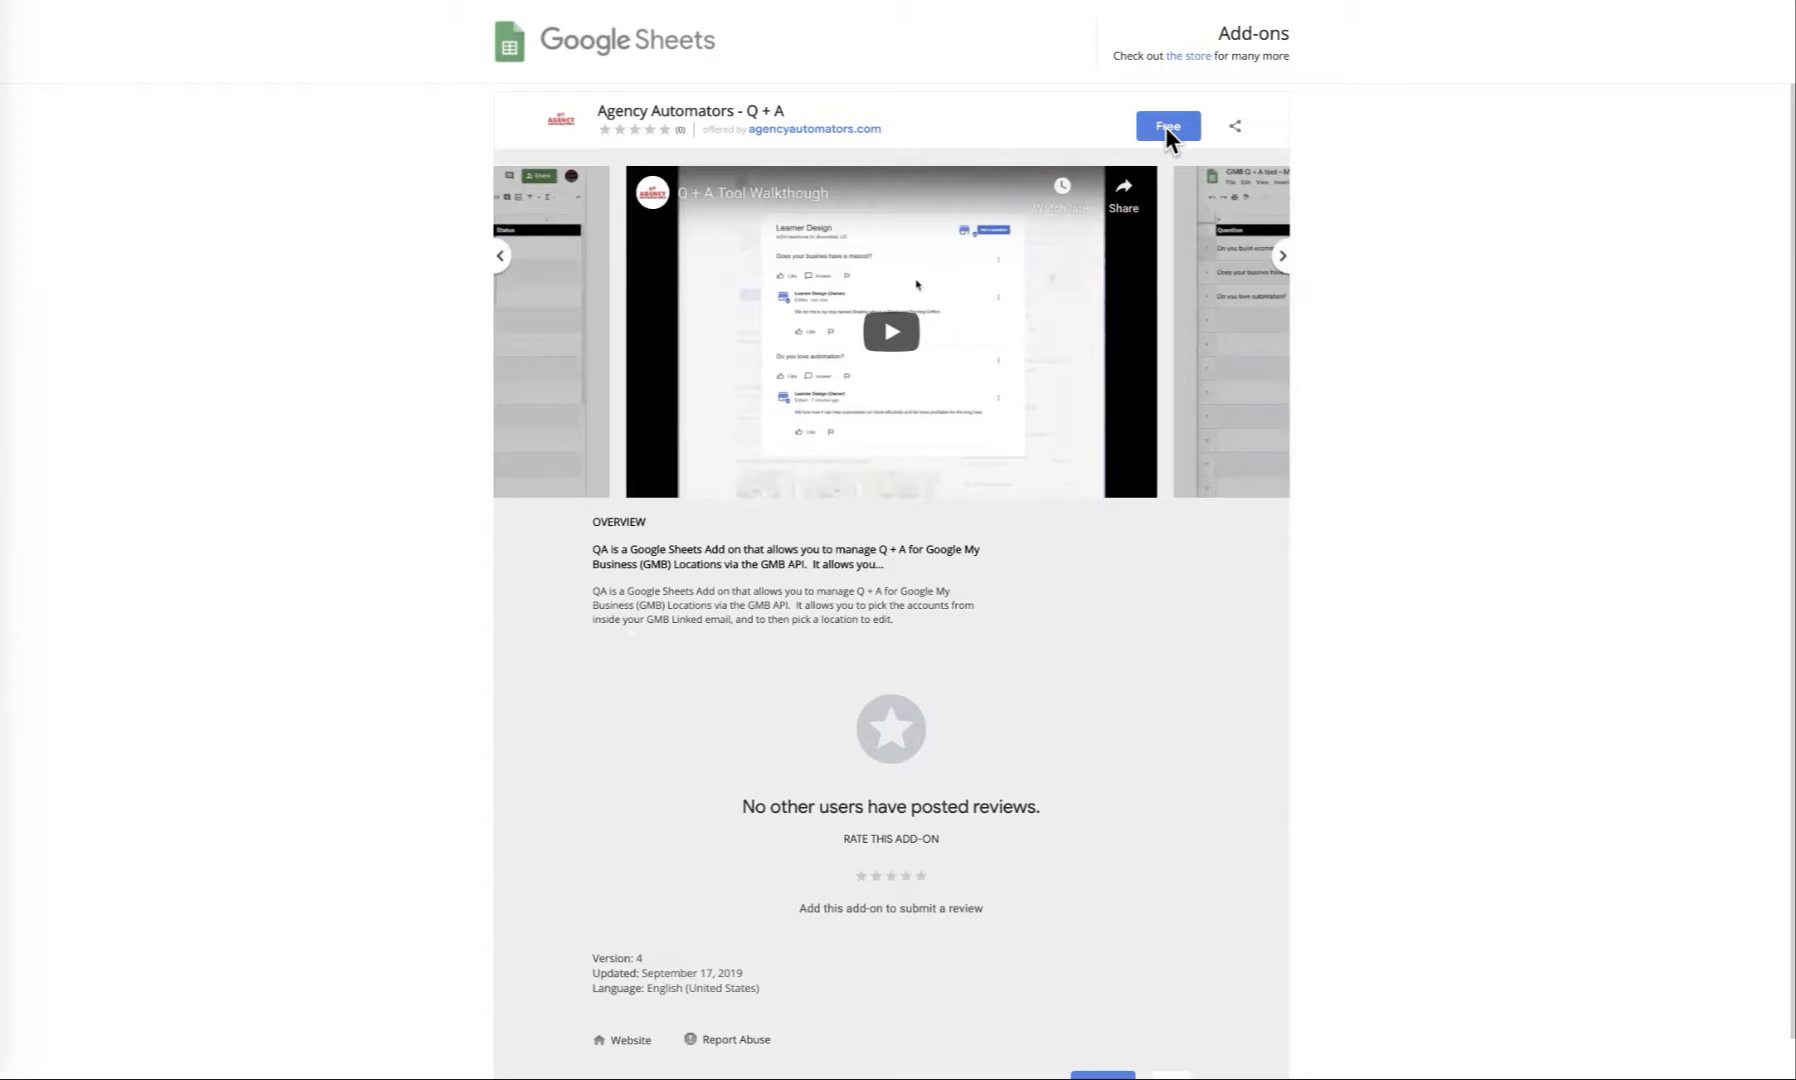
Install the free Agency Automators - Q + A add-on, choosing the second listed Google account for authorization.
{"action": "left_click", "coordinate": [1167, 127]}
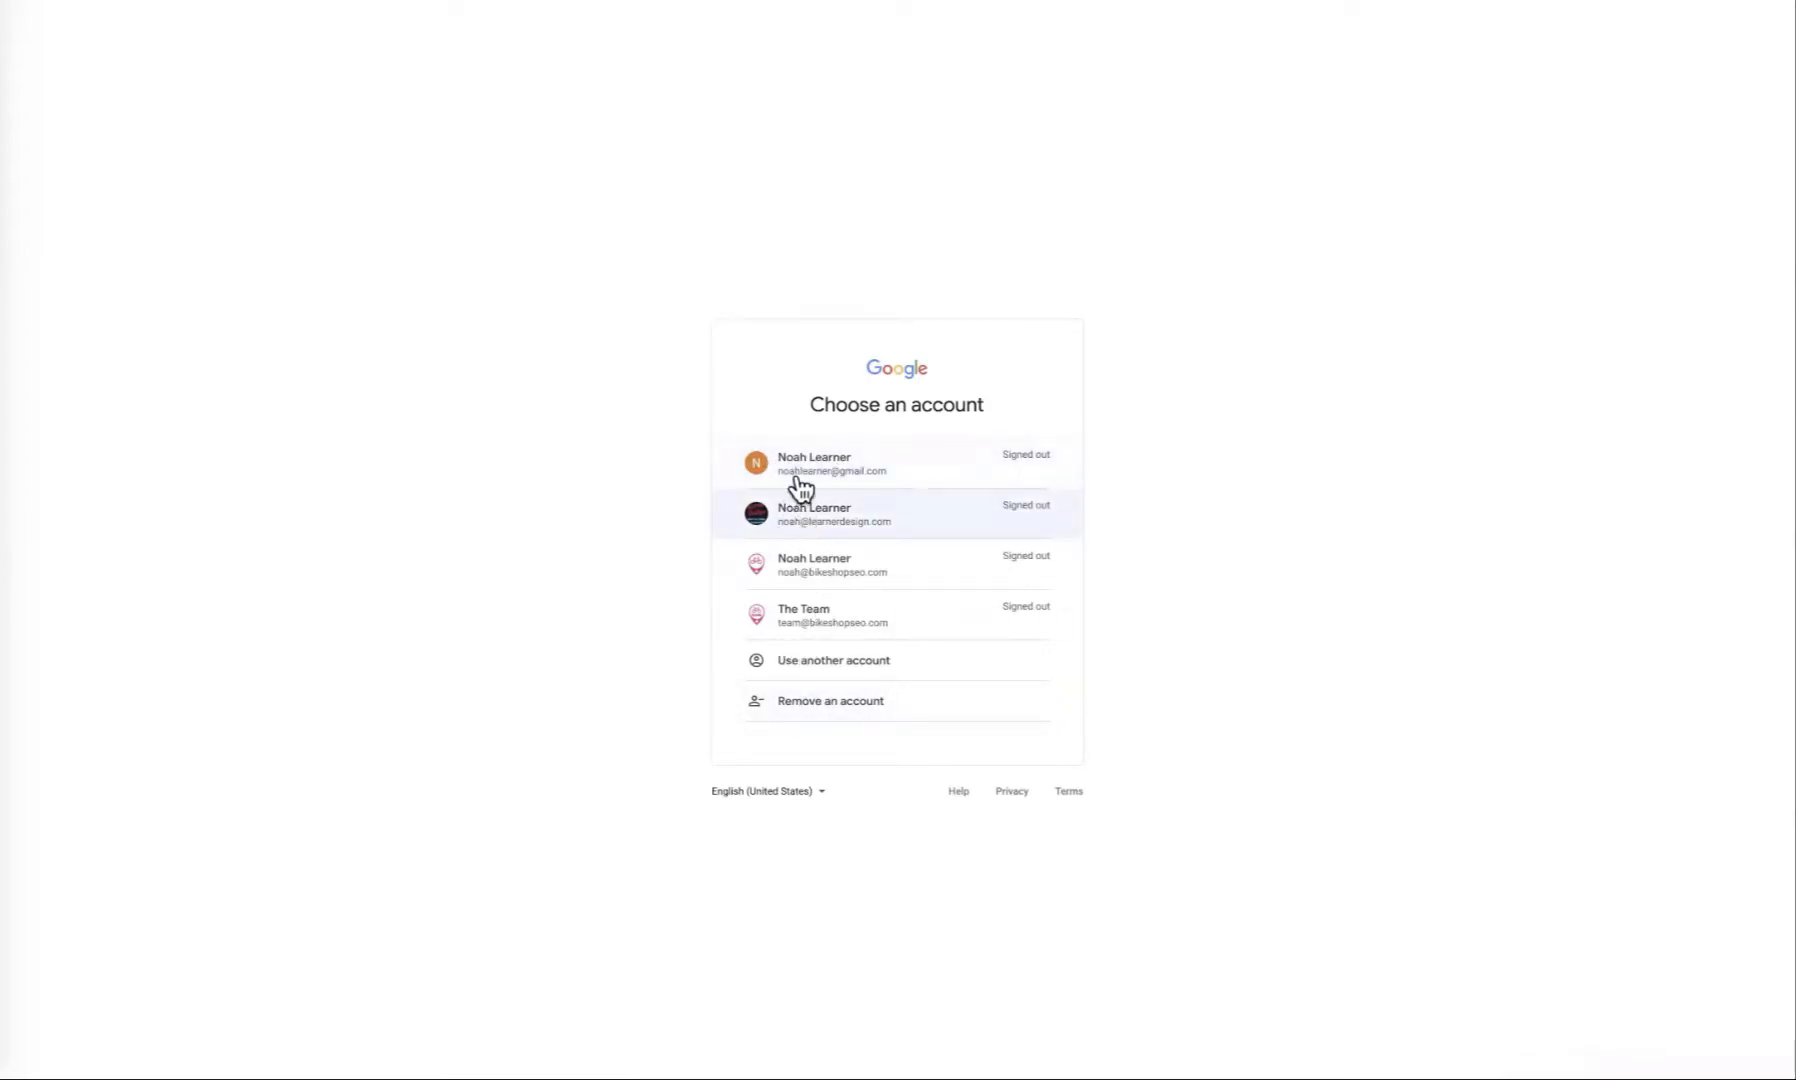
{"action": "left_click", "coordinate": [805, 526]}
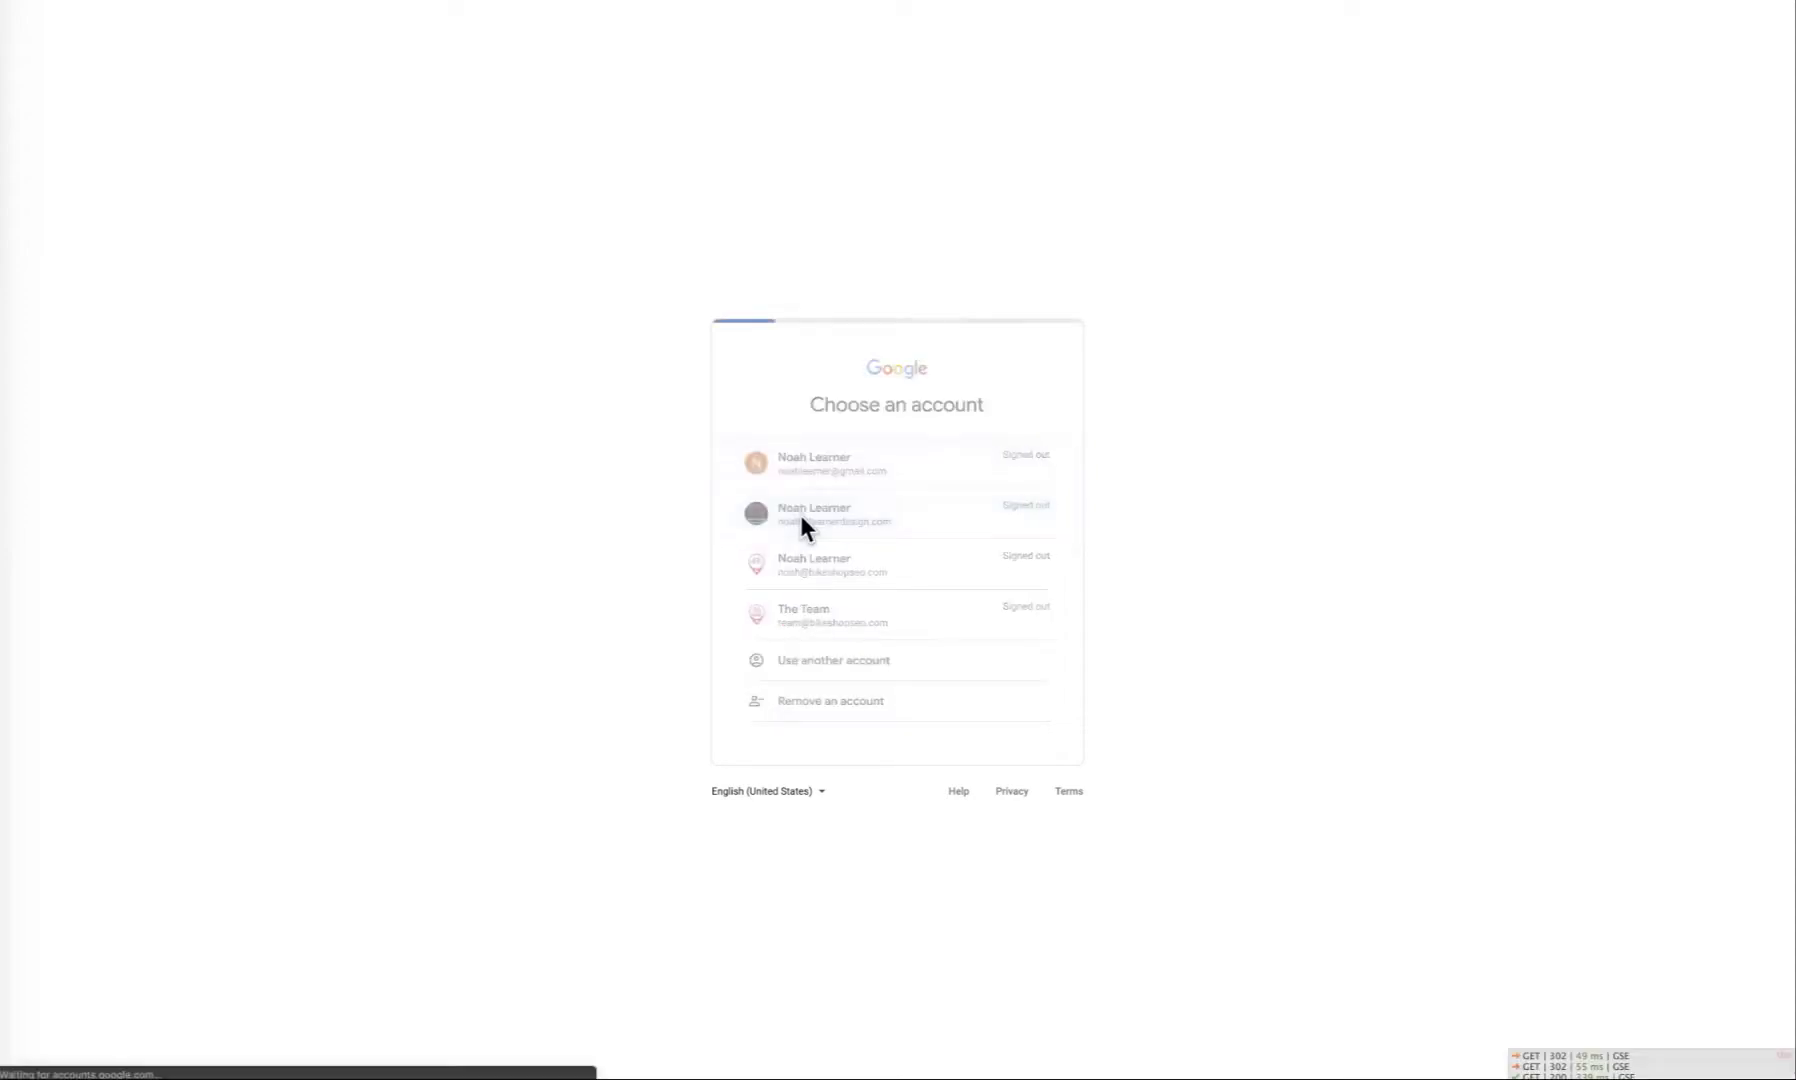
{"action": "left_click", "coordinate": [1000, 590]}
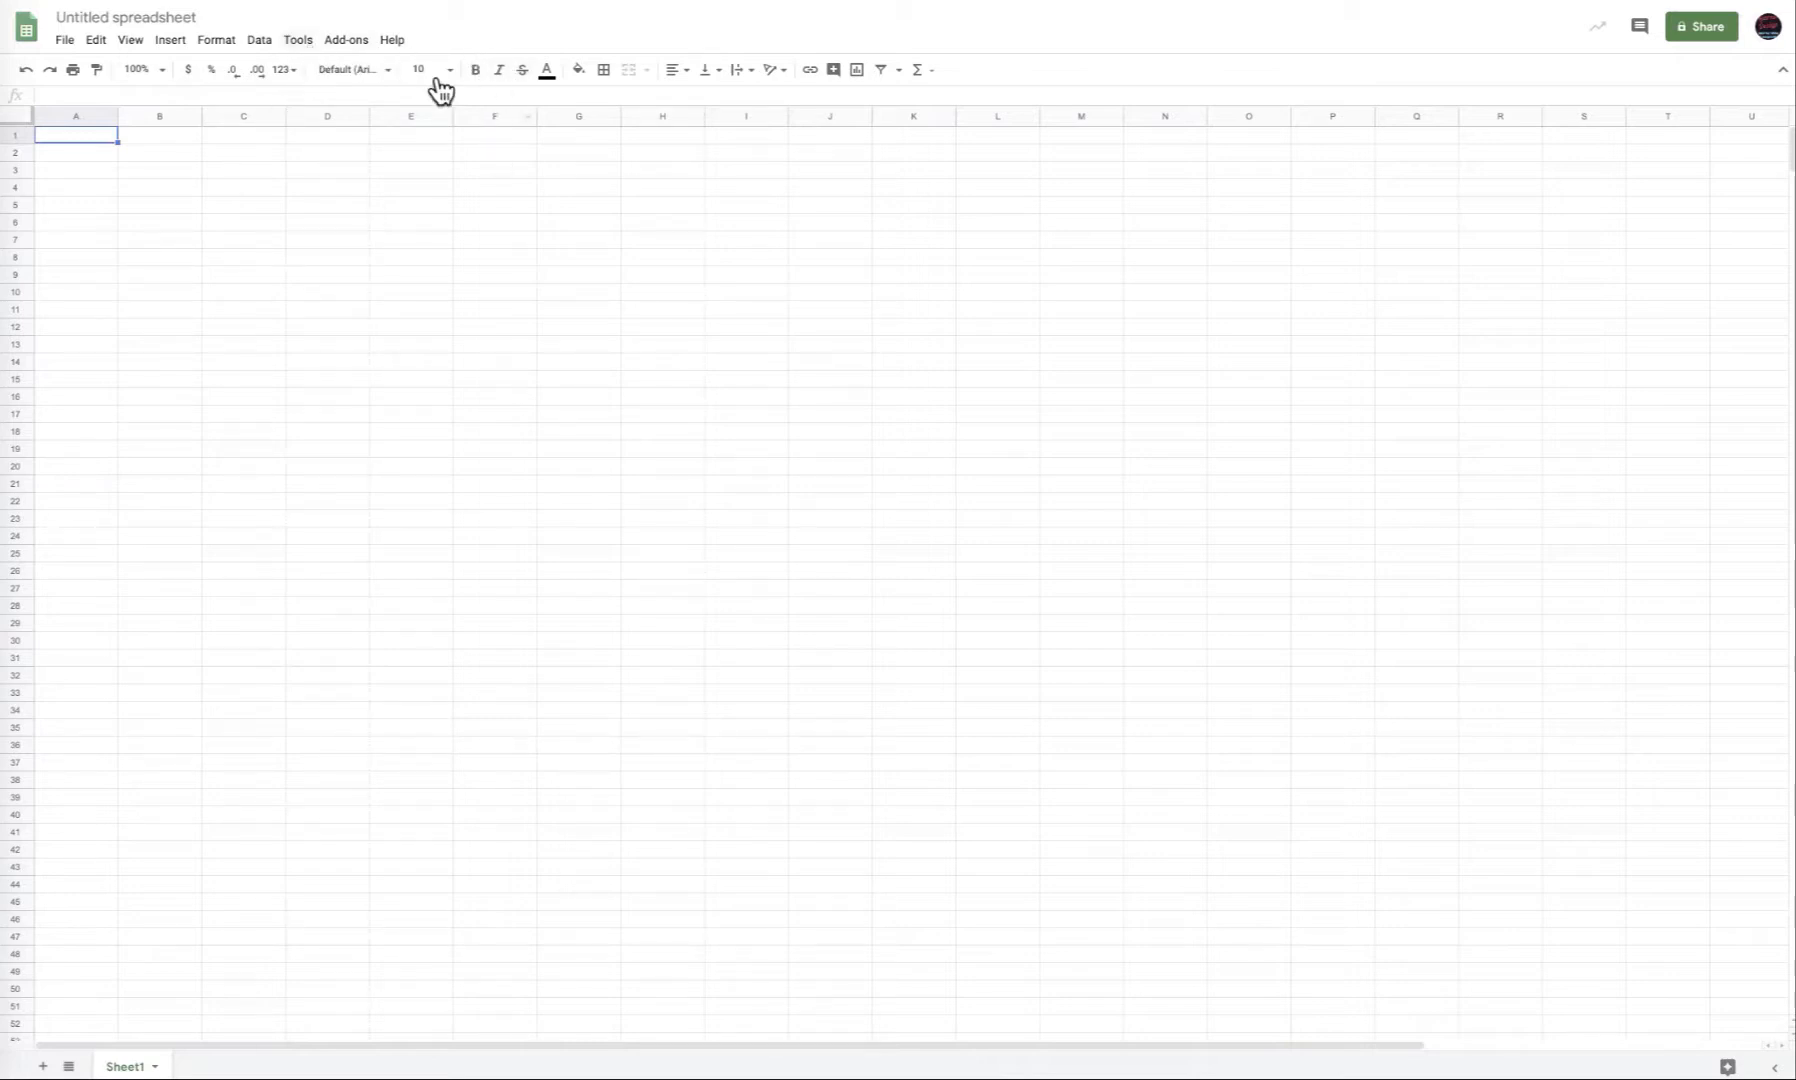
Run the initial setup of the Agency Automators - Q + A add-on in the blank spreadsheet.
{"action": "left_click", "coordinate": [353, 42]}
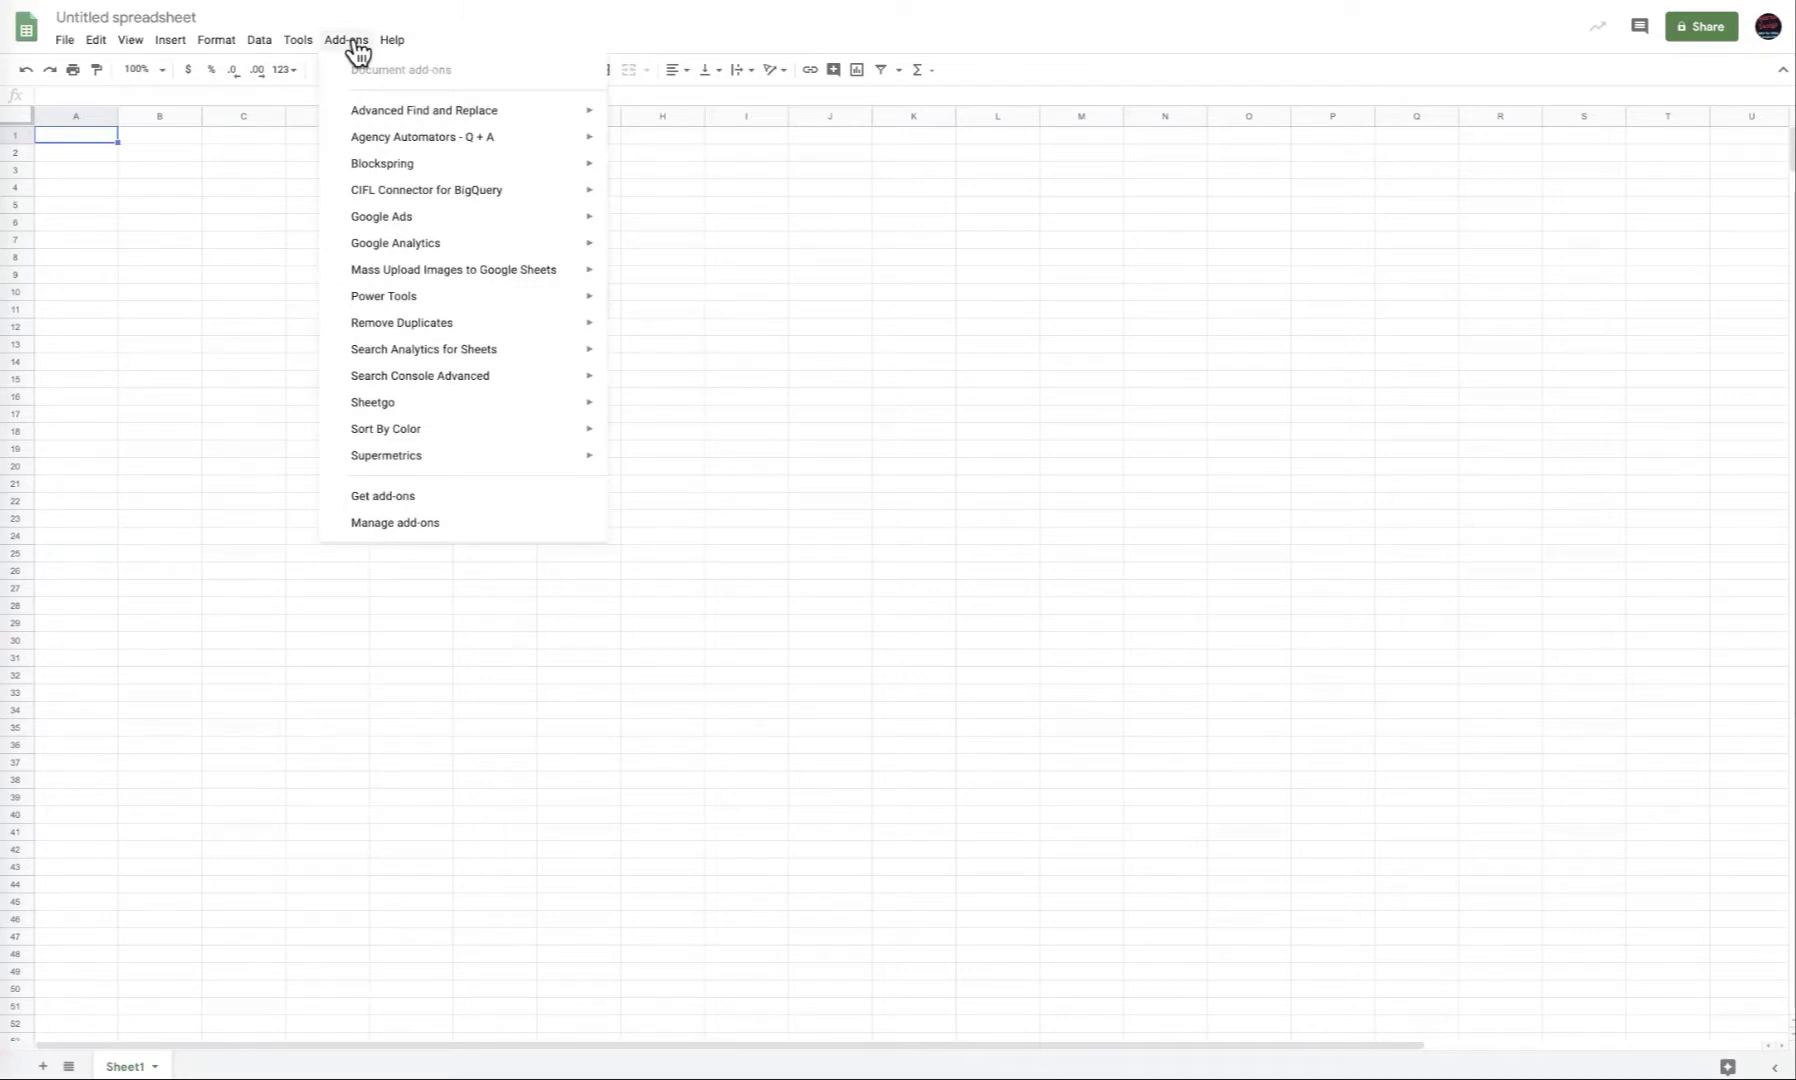
{"action": "mouse_move", "coordinate": [414, 147]}
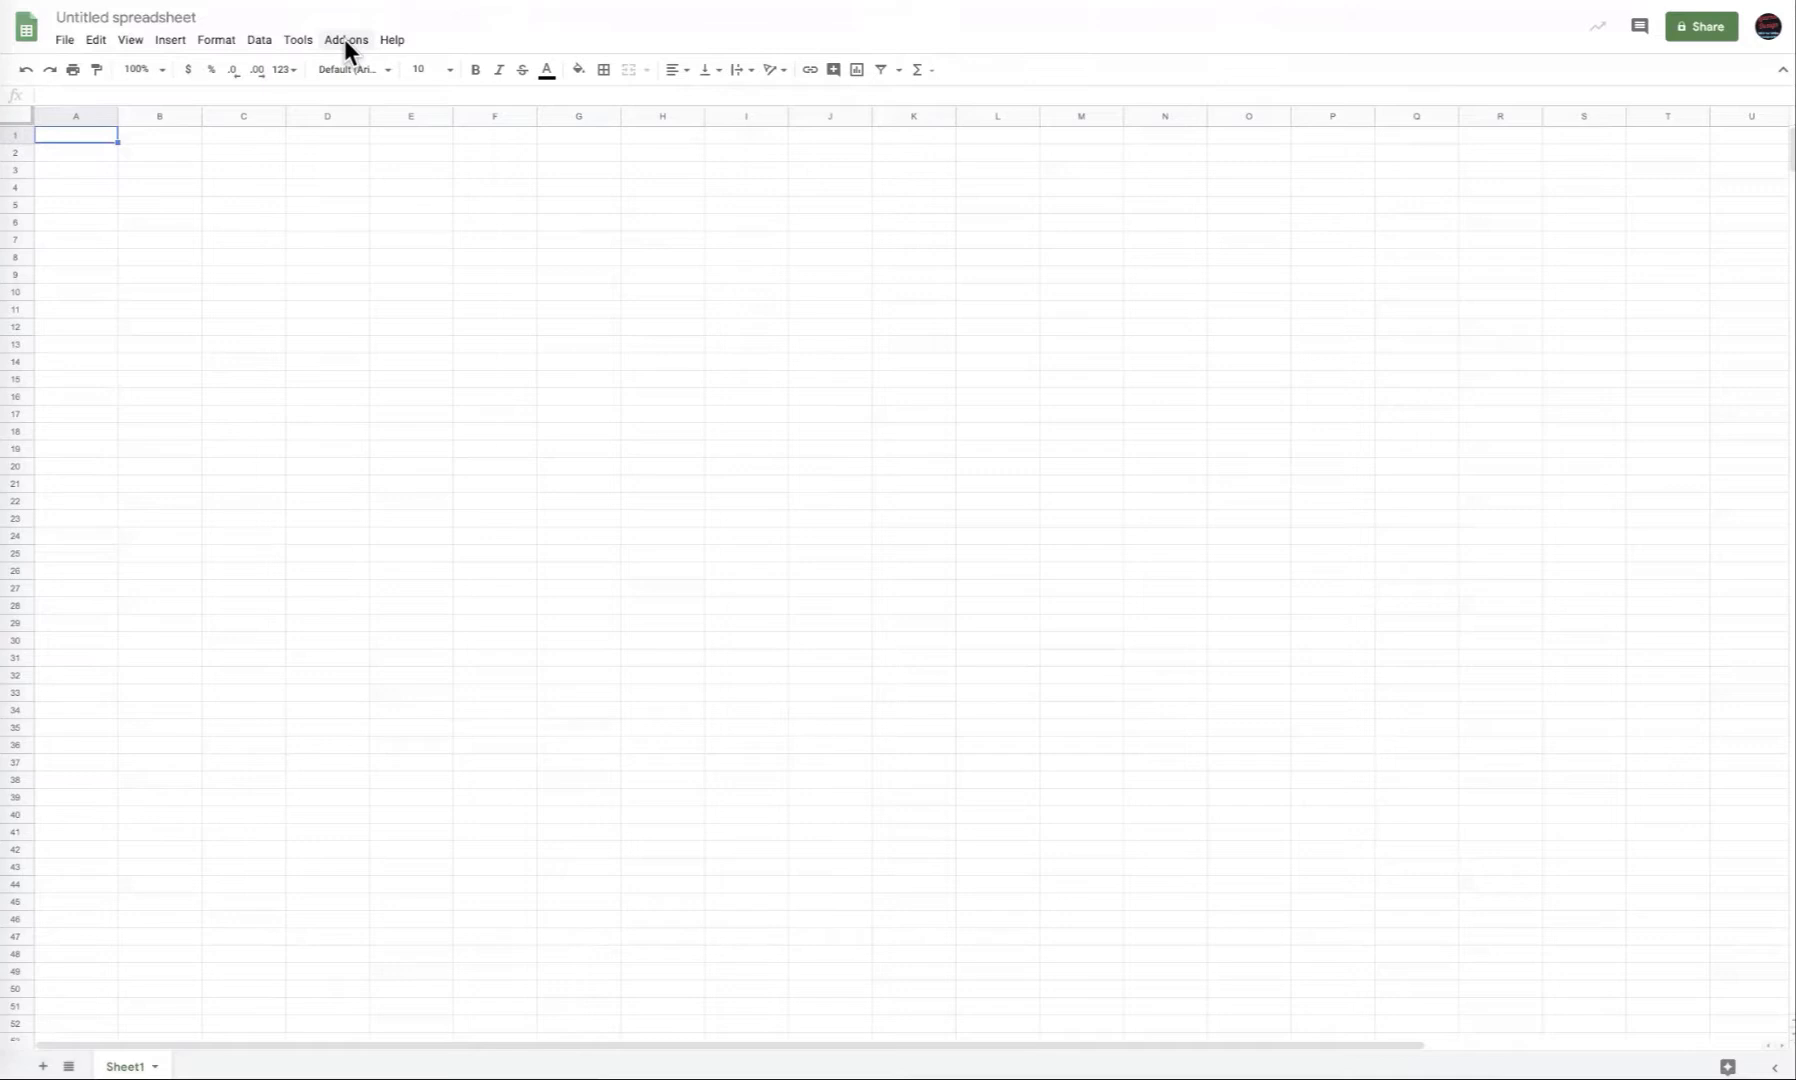
{"action": "left_click", "coordinate": [343, 41]}
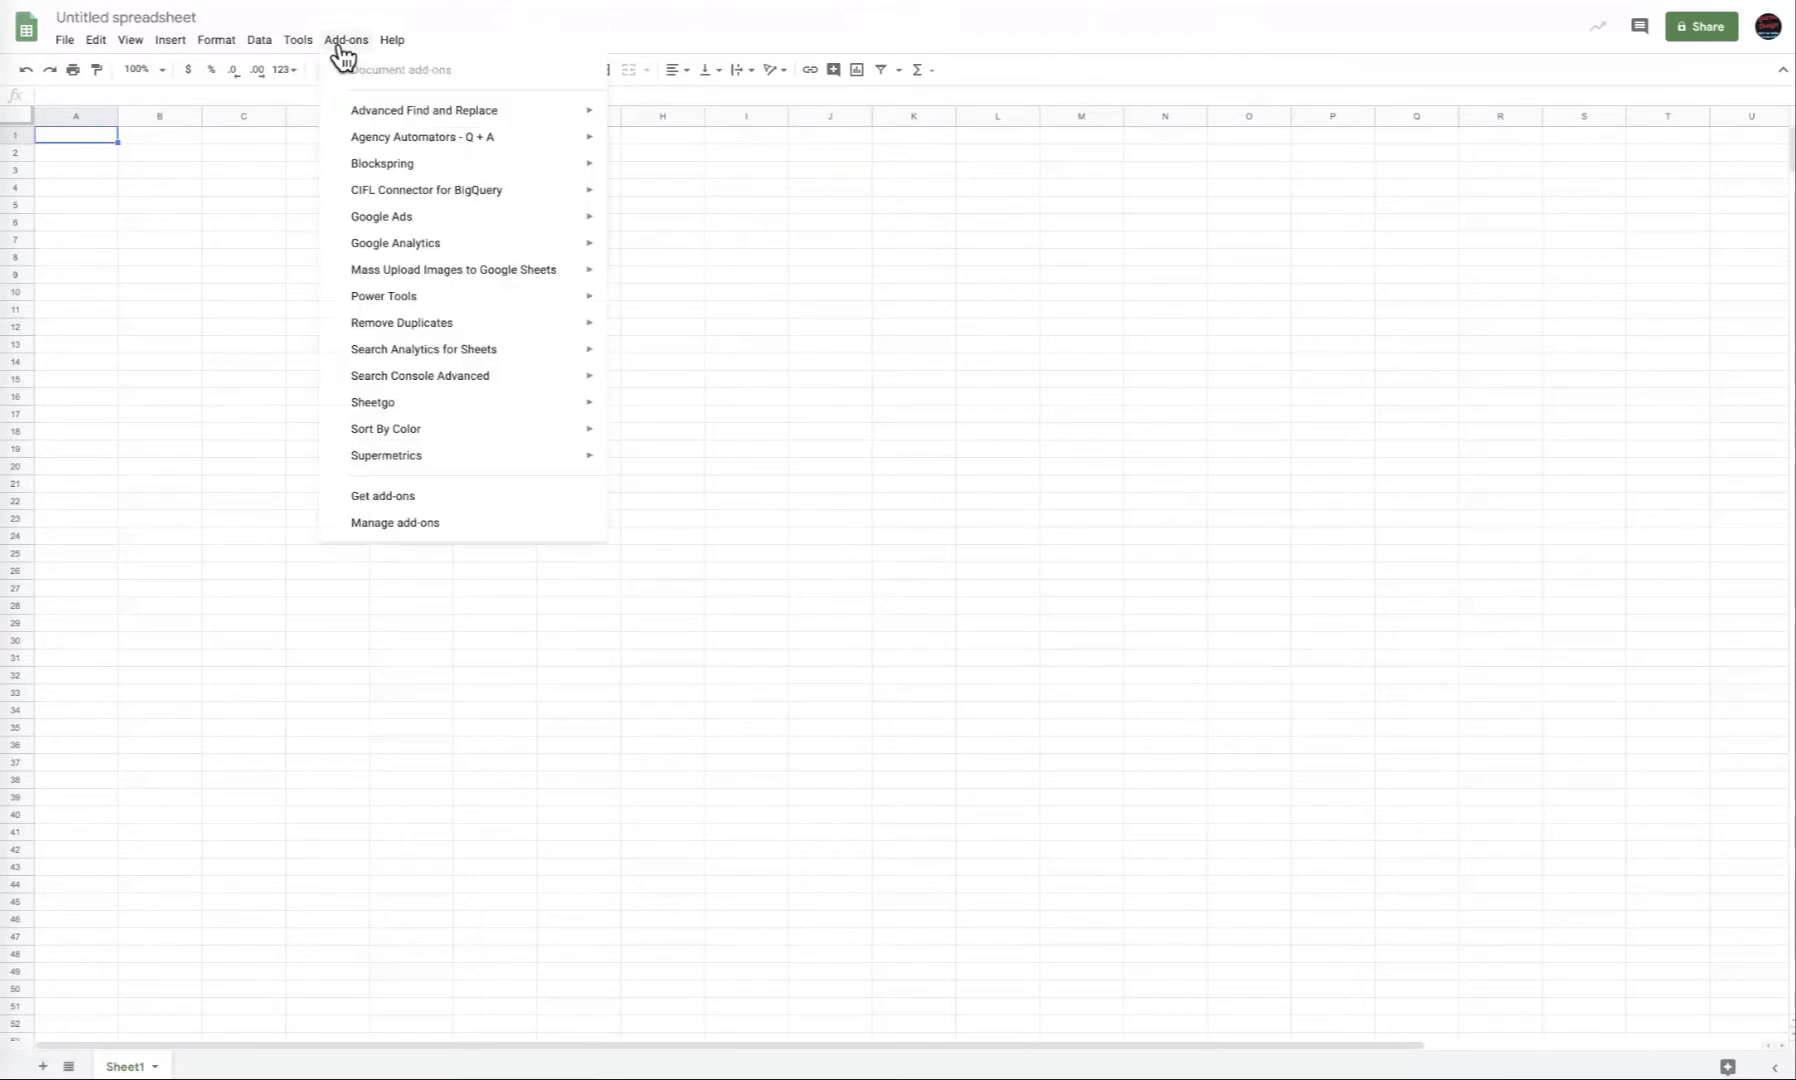
{"action": "mouse_move", "coordinate": [402, 139]}
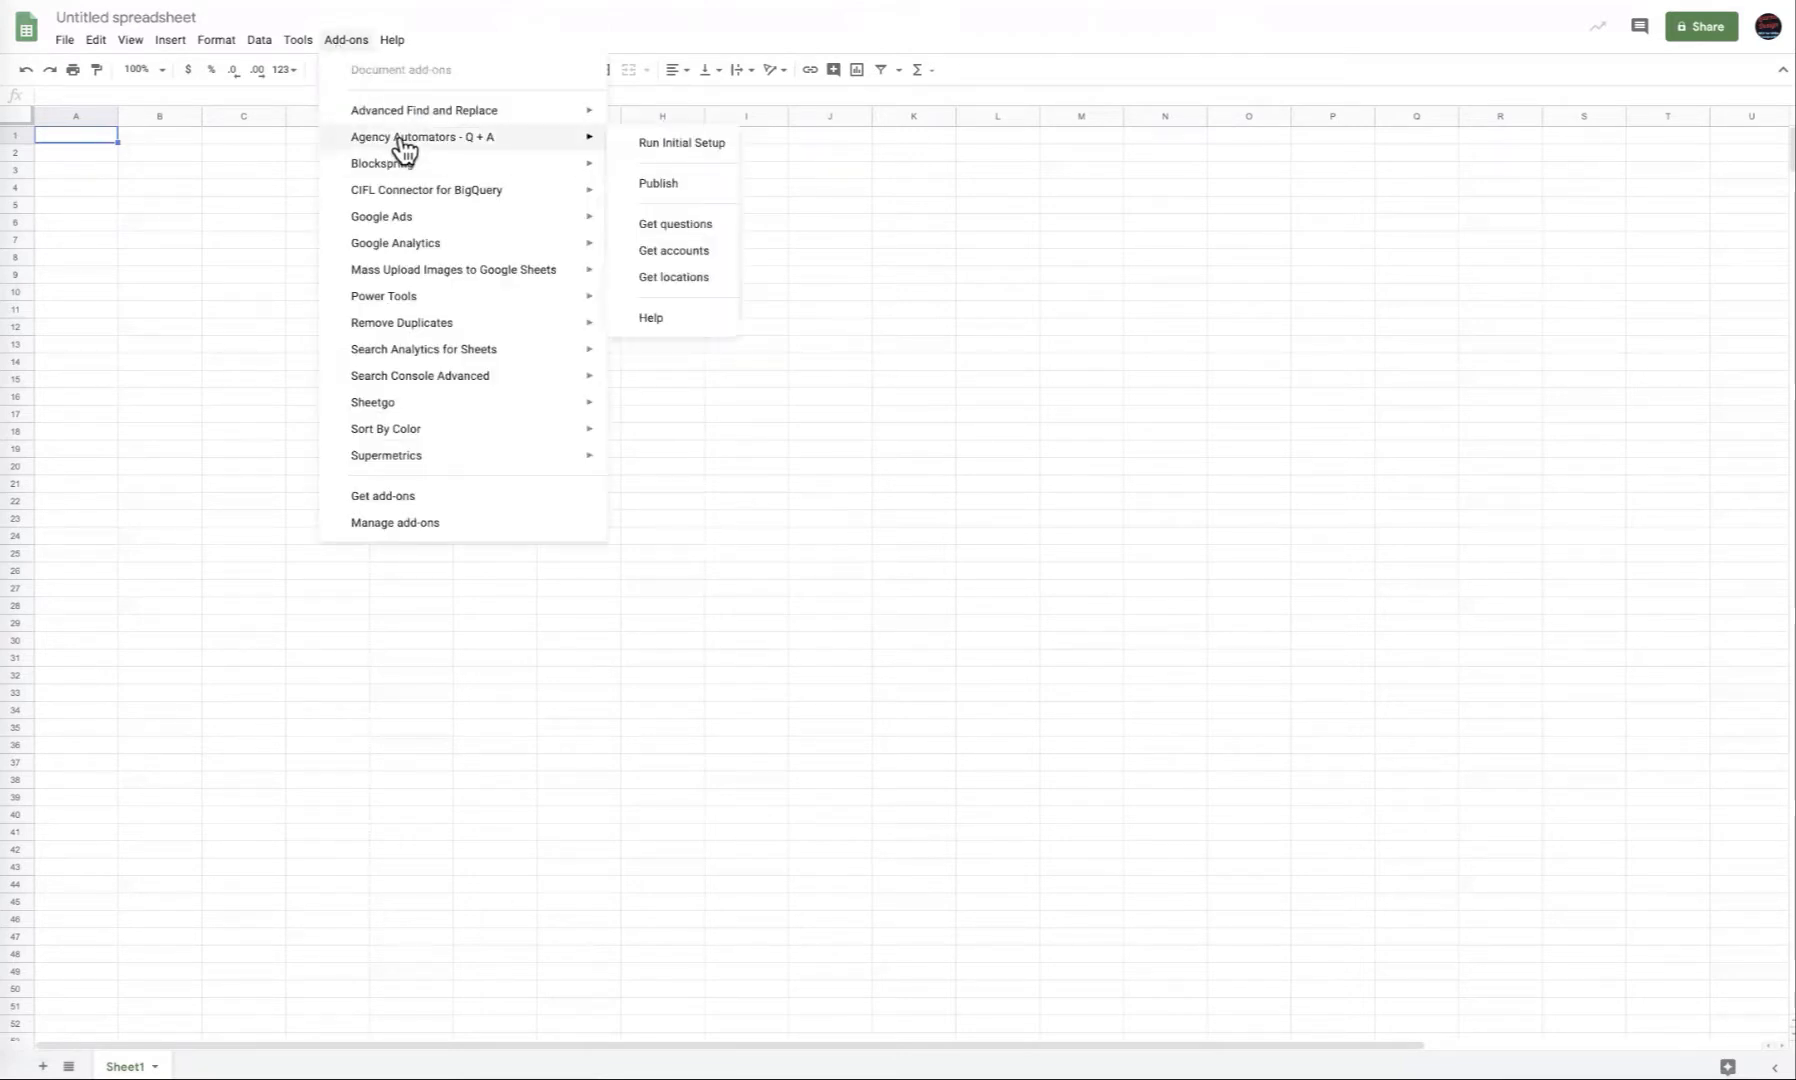
{"action": "left_click", "coordinate": [672, 146]}
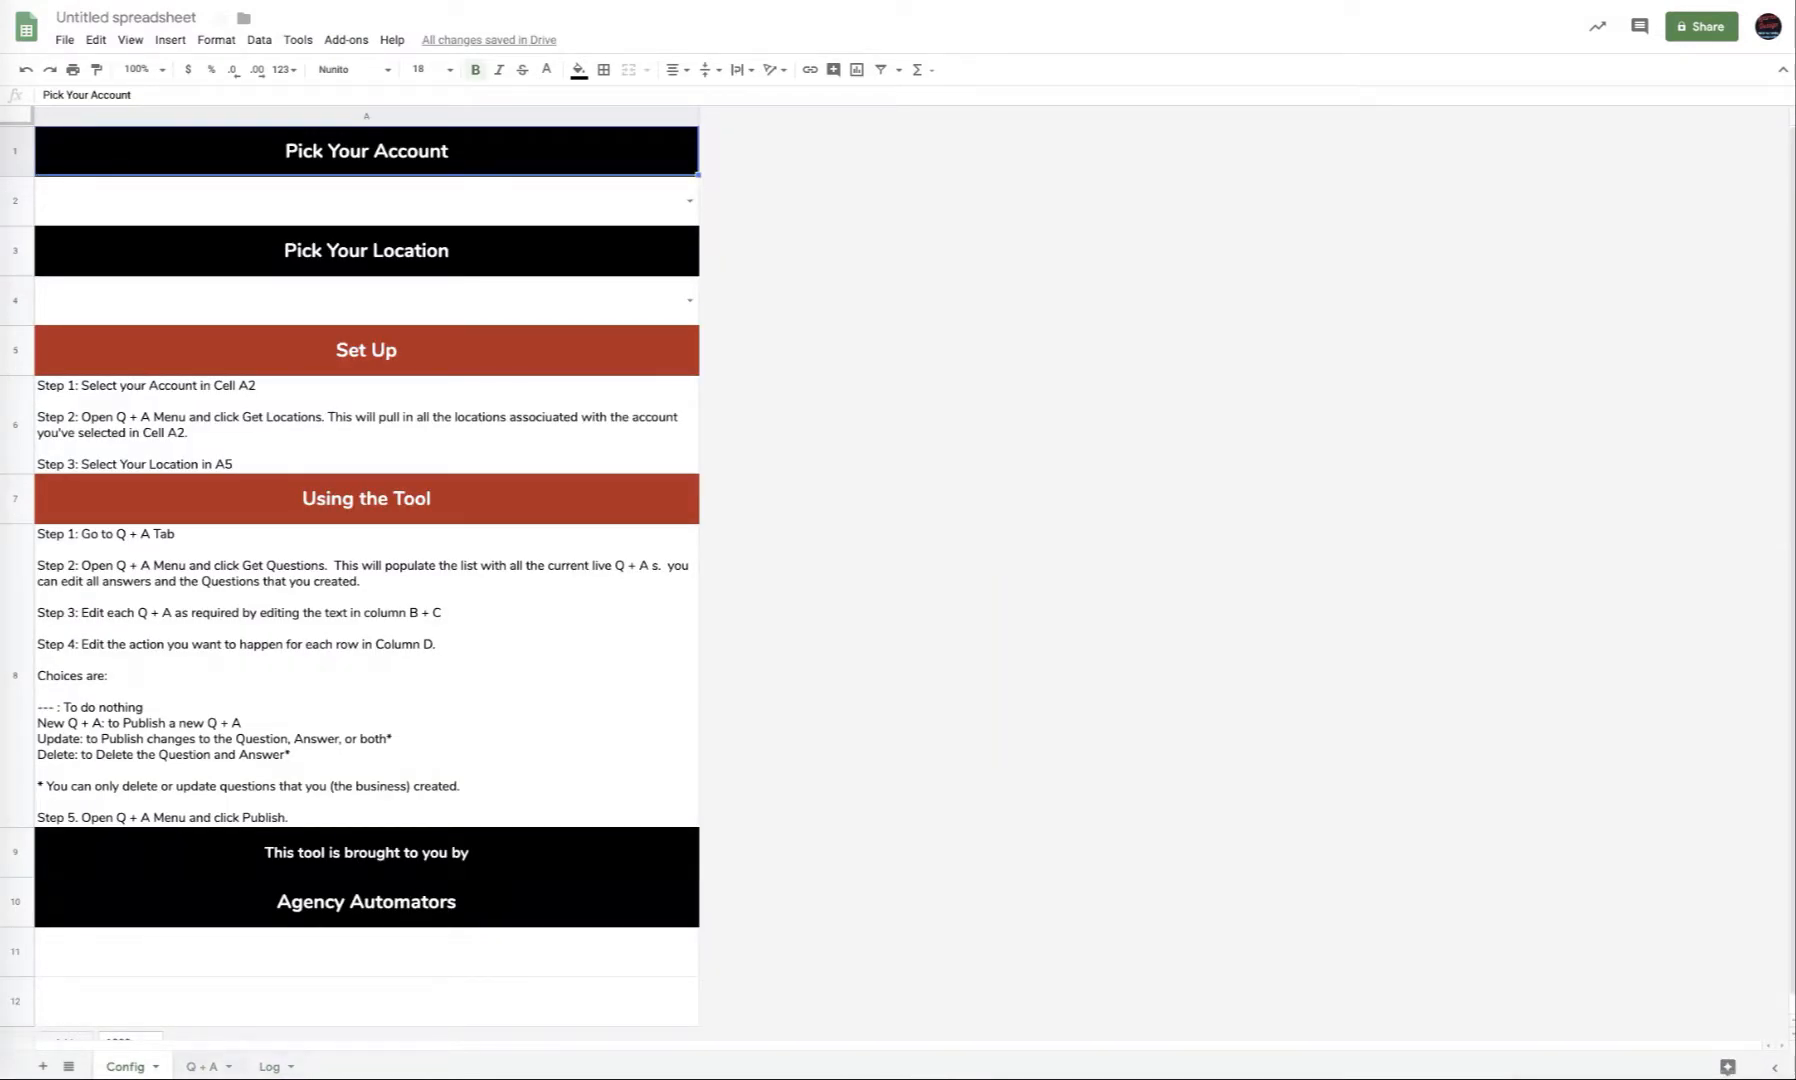
Choose the personal business account in cell A2 of the Config sheet and get its locations with the Q + A add-on.
{"action": "left_click", "coordinate": [688, 201]}
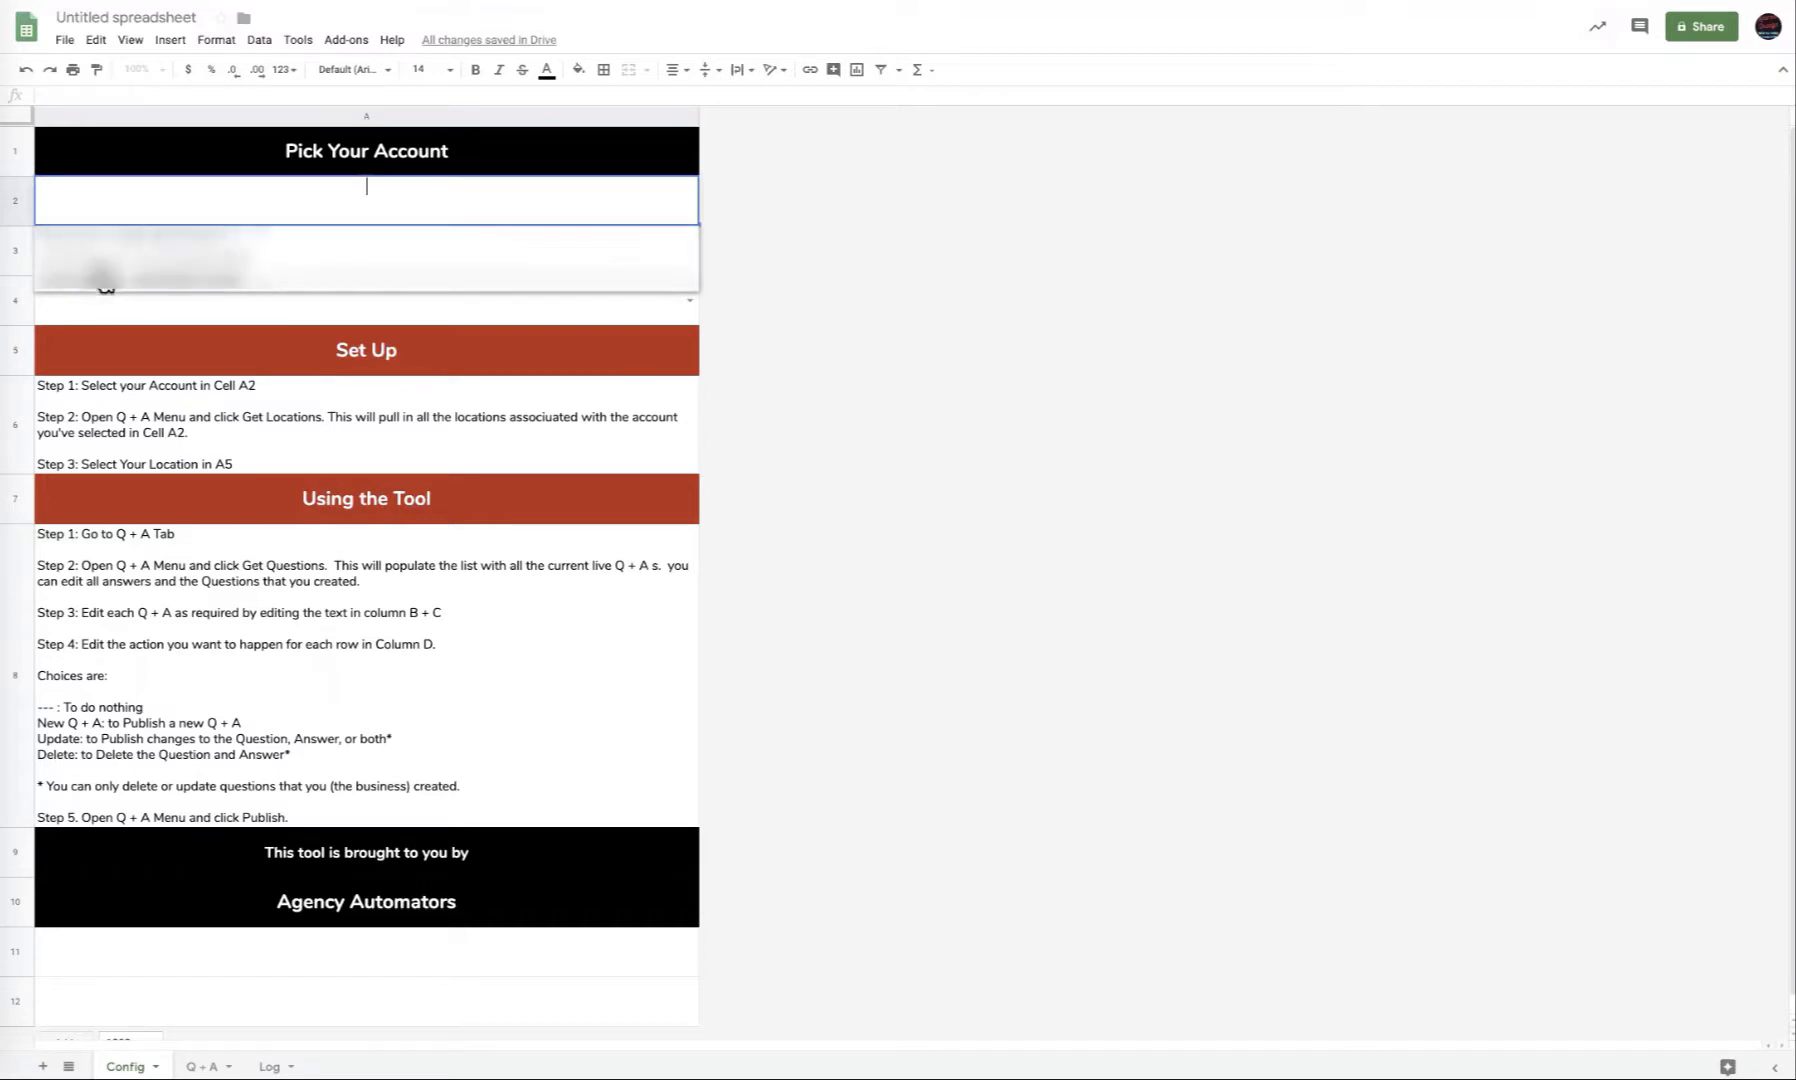
{"action": "left_click", "coordinate": [100, 260]}
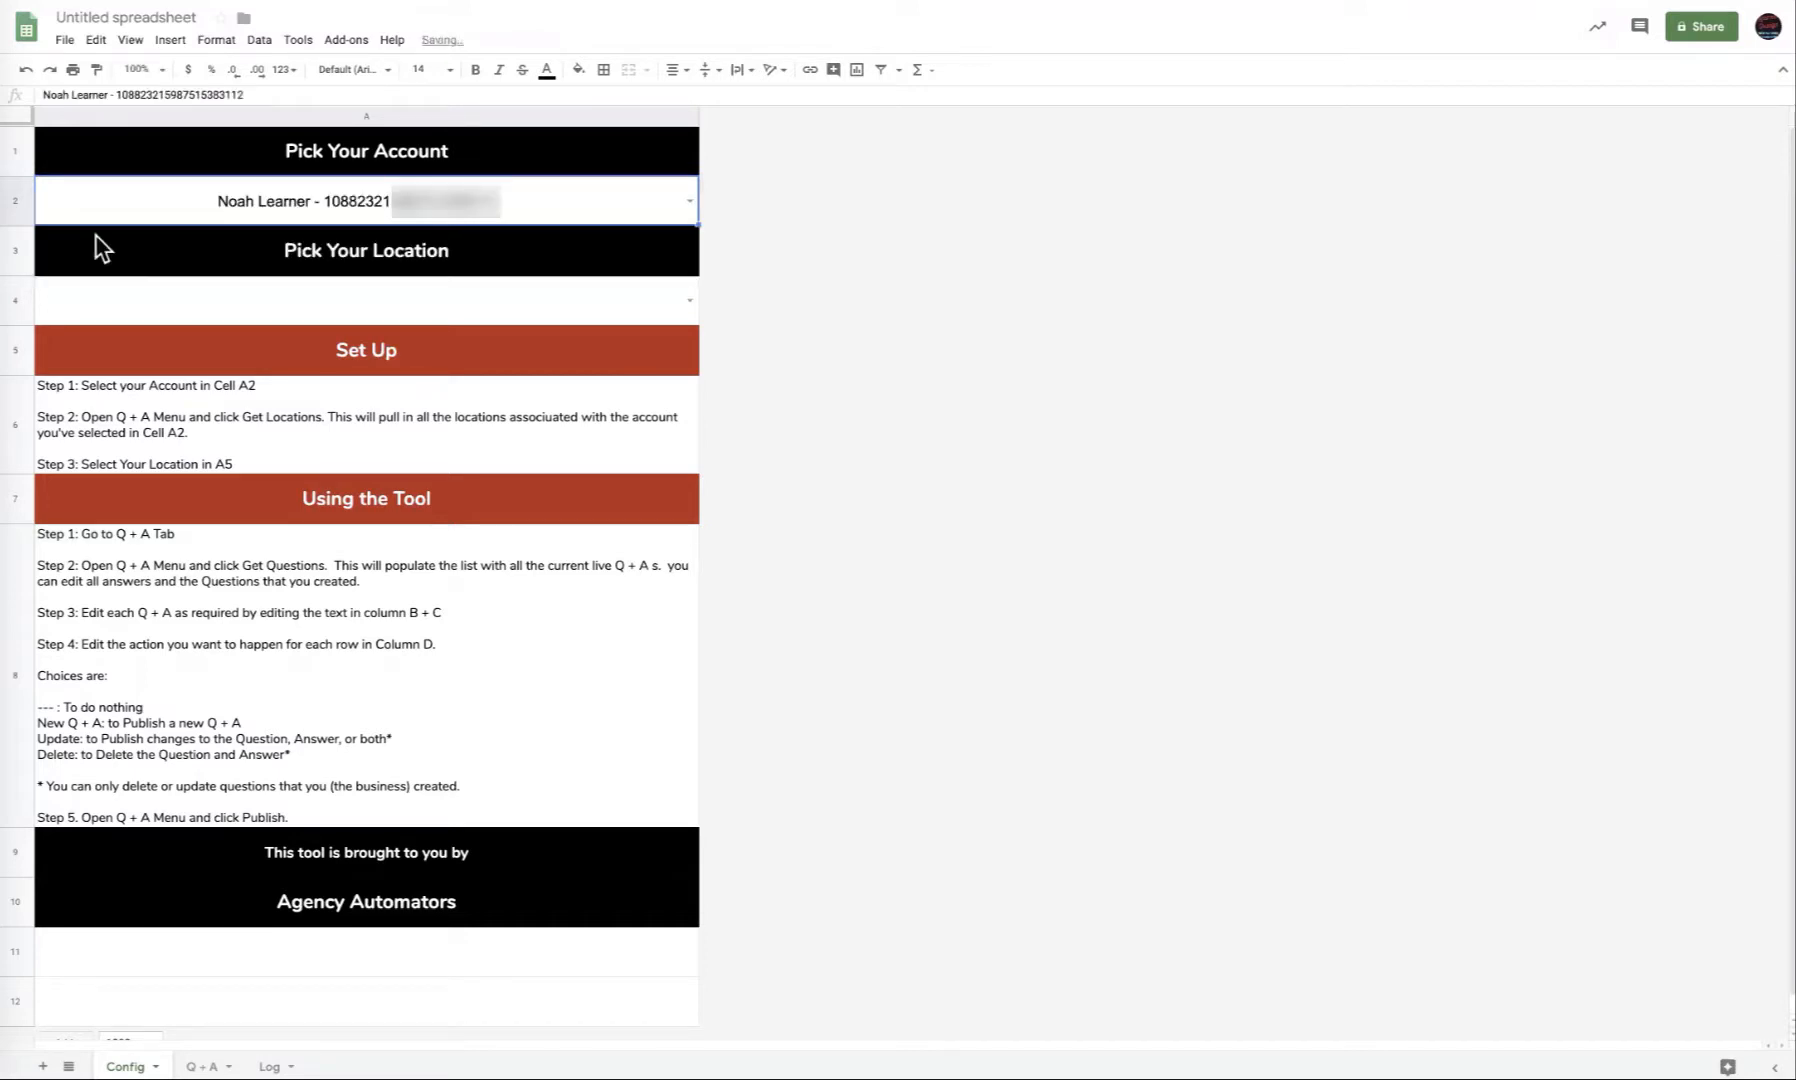
{"action": "left_click", "coordinate": [350, 41]}
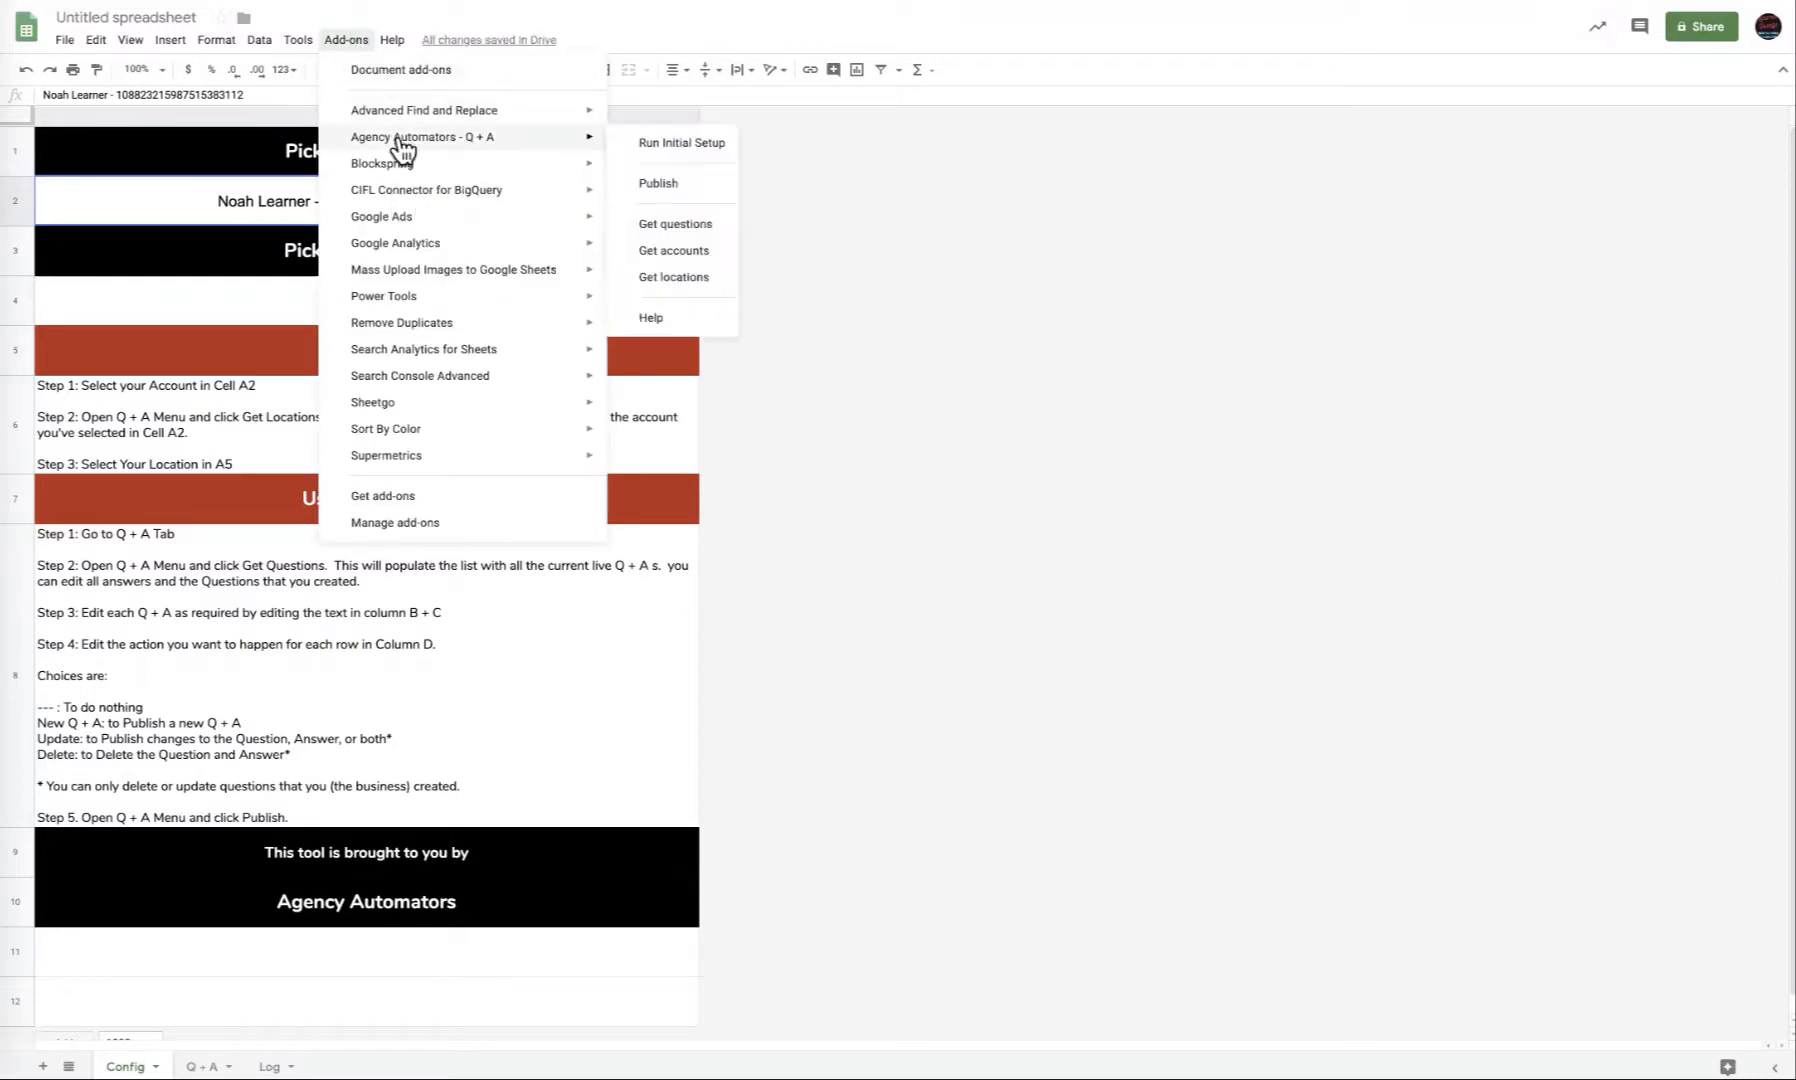
{"action": "left_click", "coordinate": [673, 275]}
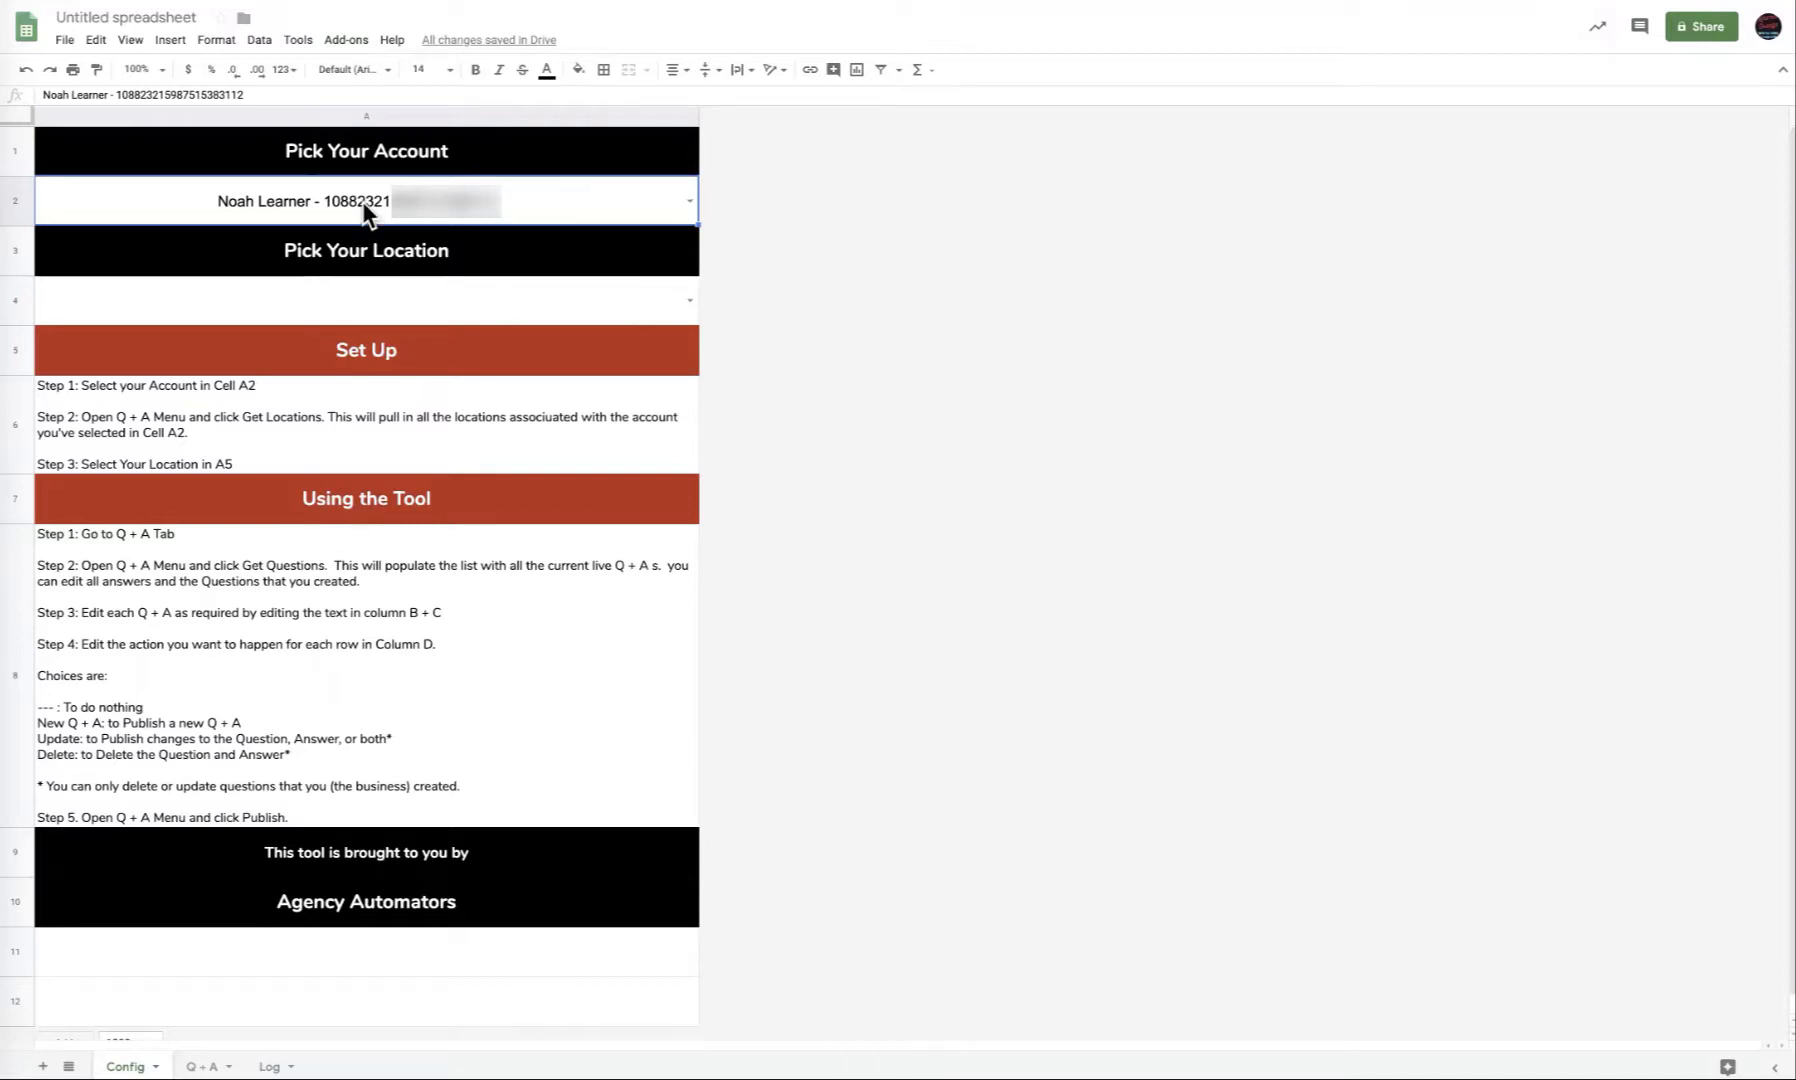
Set the location in cell A4 to Learner Design and get its questions into the Q + A sheet.
{"action": "left_click", "coordinate": [689, 300]}
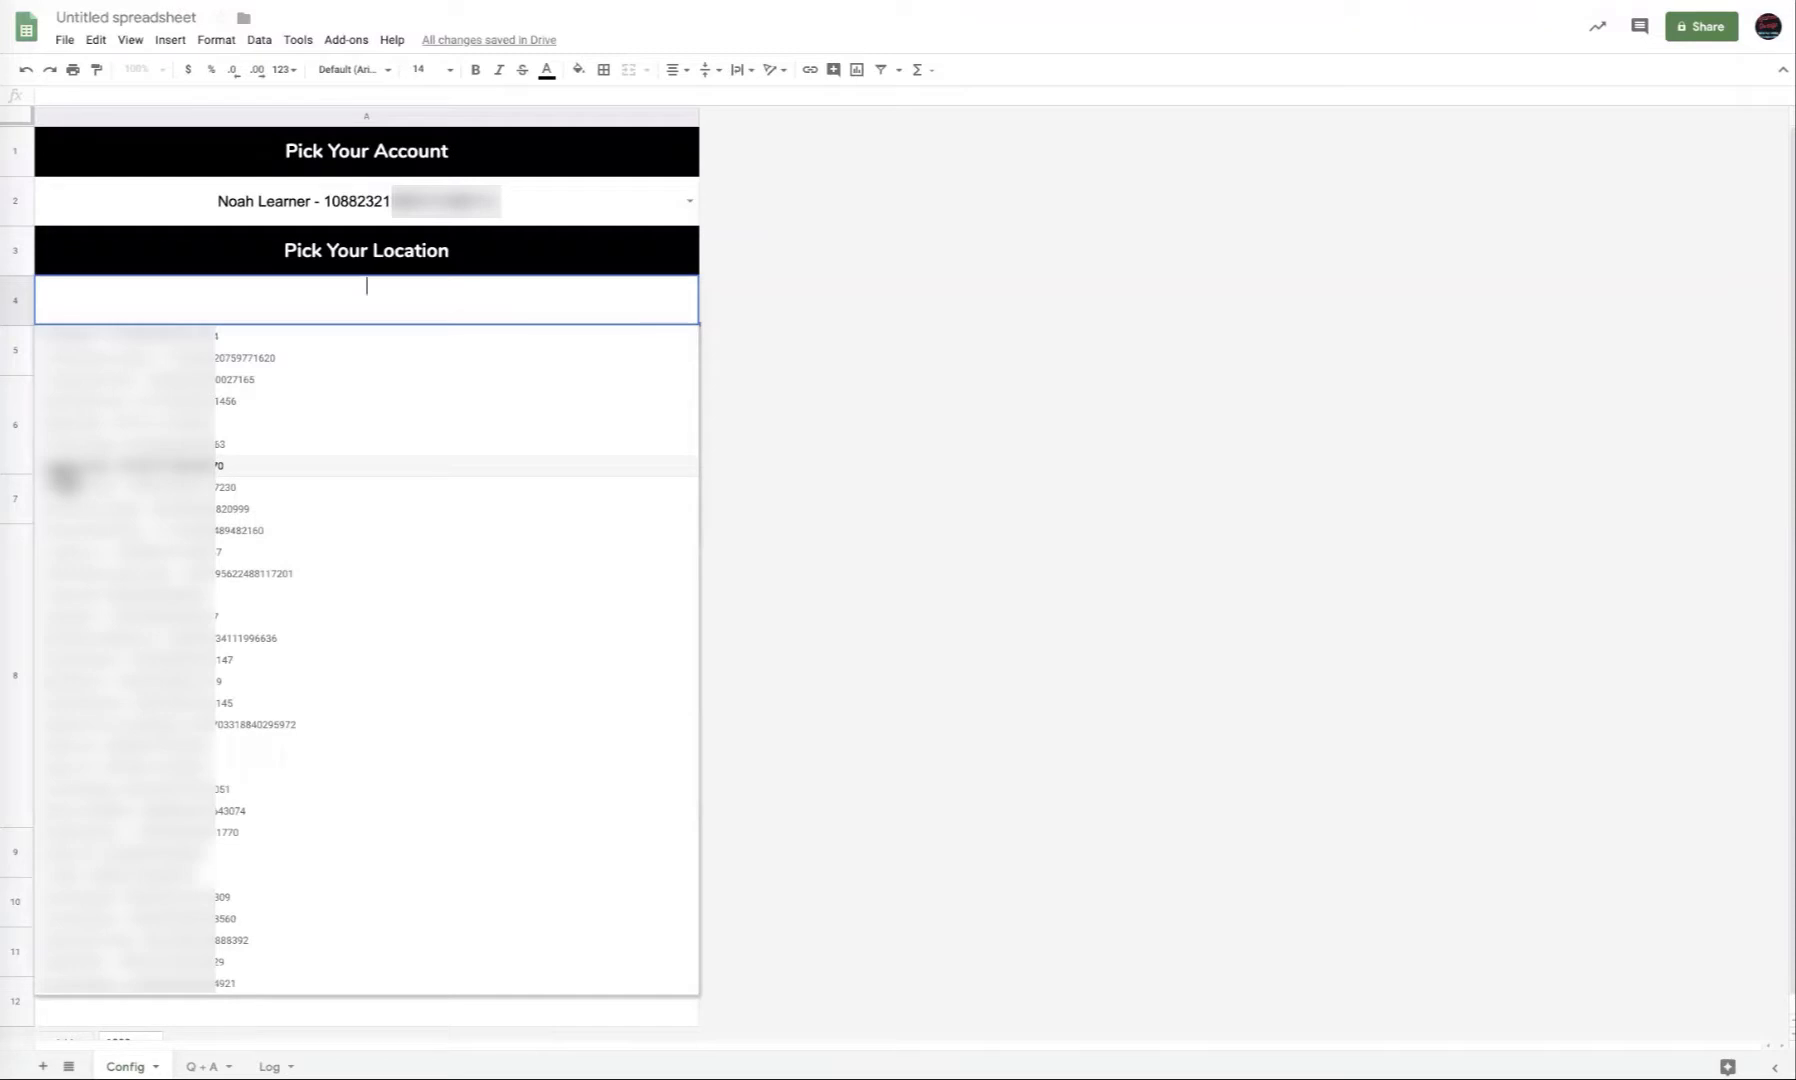
{"action": "left_click", "coordinate": [59, 463]}
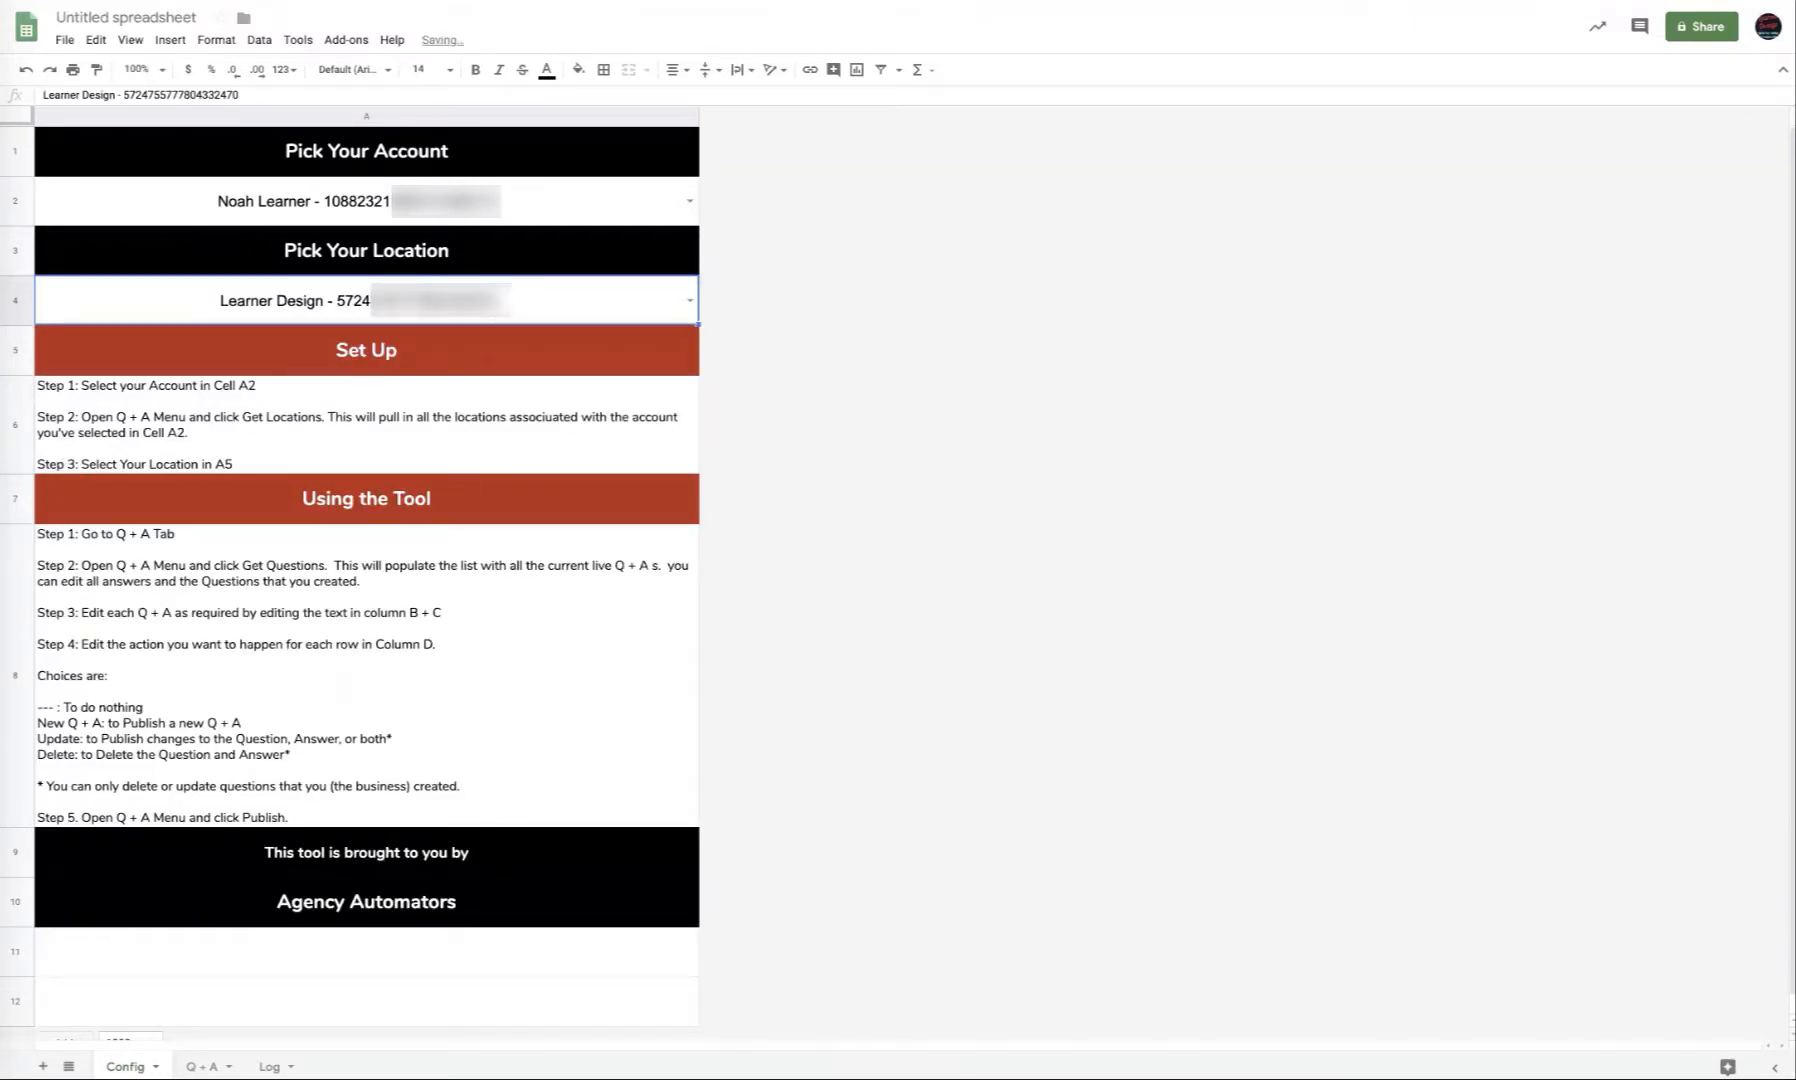
{"action": "left_click", "coordinate": [202, 1067]}
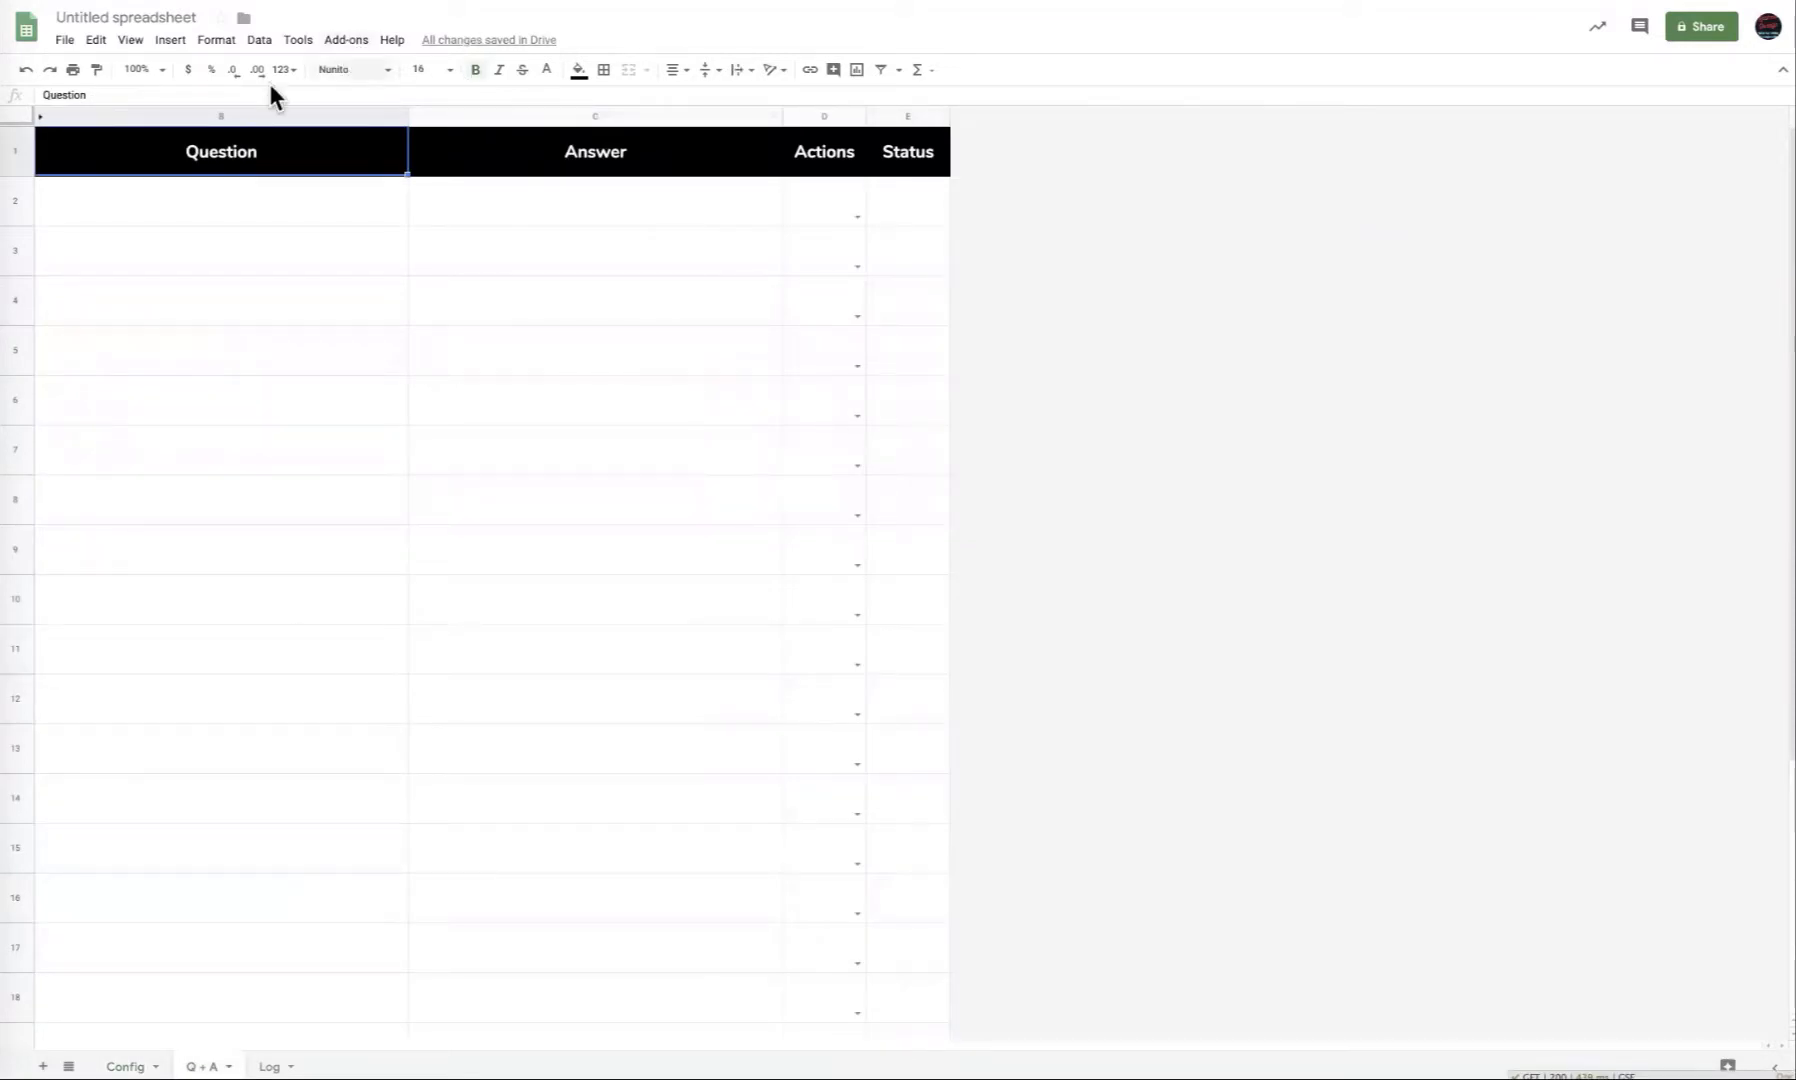
{"action": "left_click", "coordinate": [350, 42]}
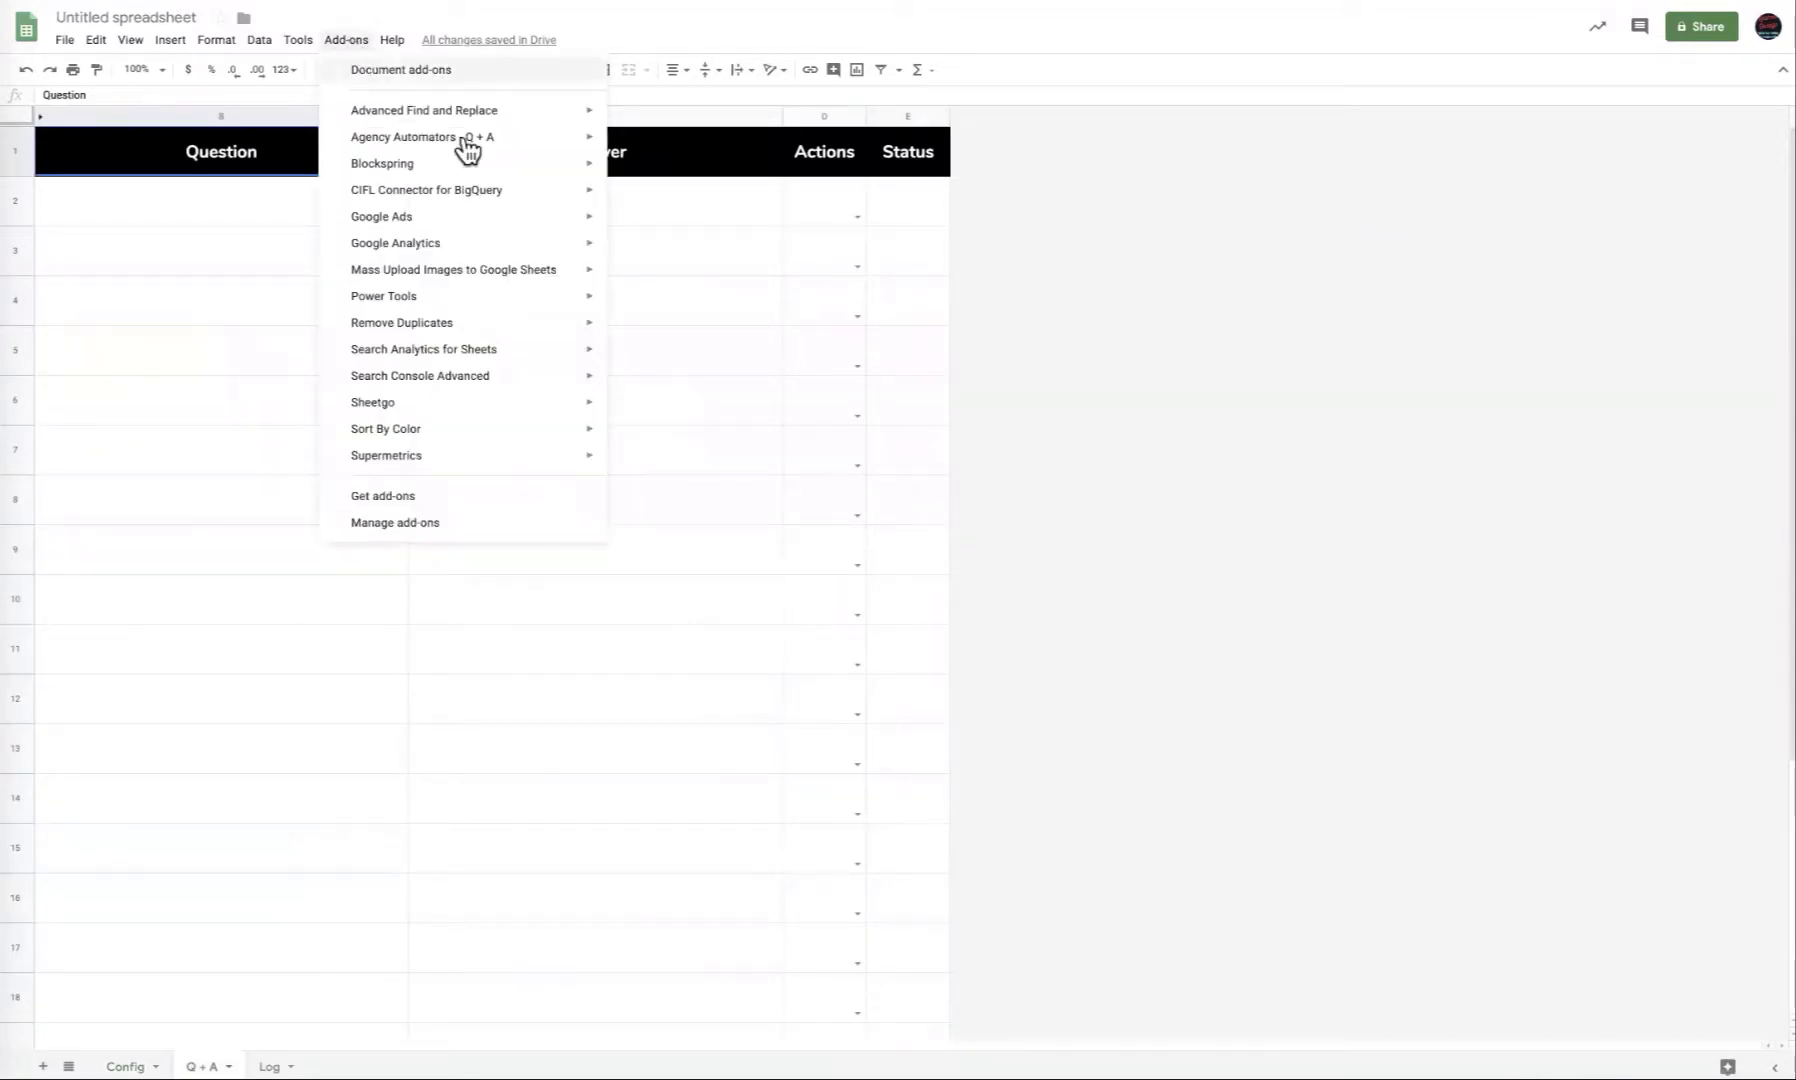
{"action": "mouse_move", "coordinate": [466, 150]}
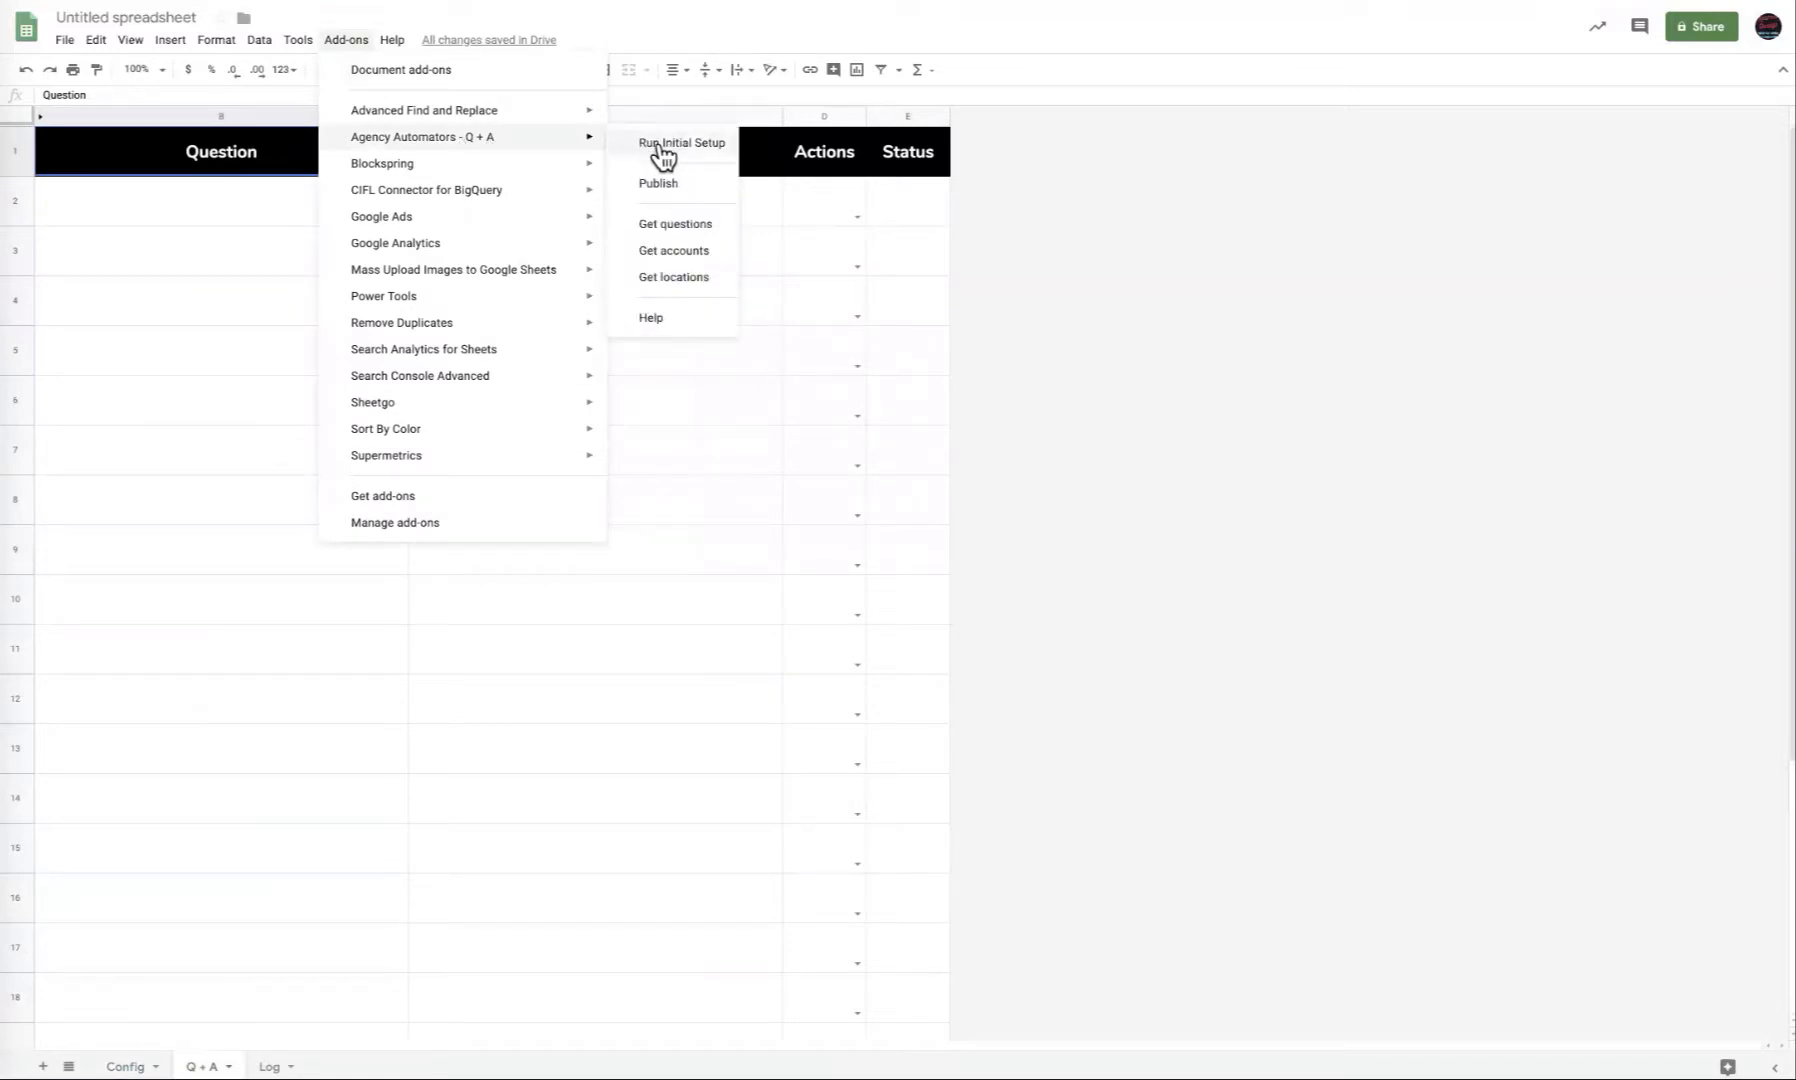
{"action": "left_click", "coordinate": [676, 225]}
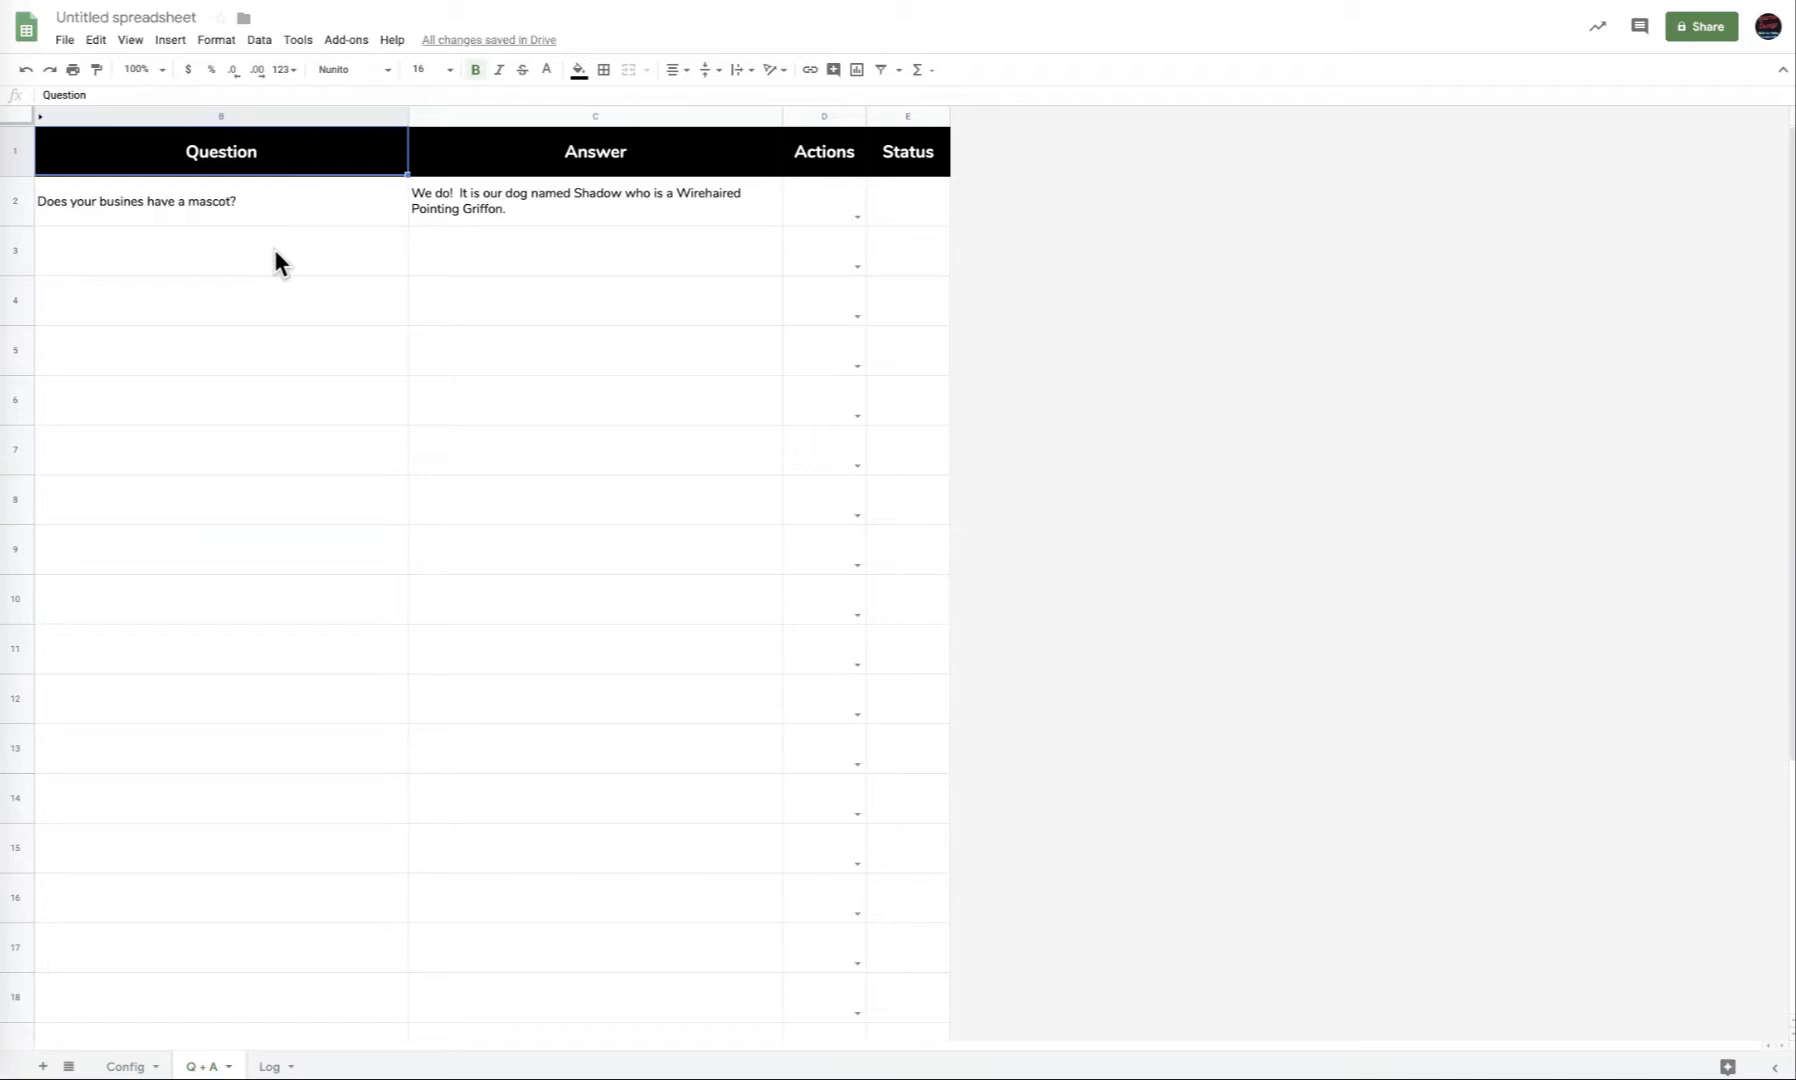
Add the question "Do you Love Automation?" in row 3 with the answer "Automation is a passion of ours.".
{"action": "left_click", "coordinate": [203, 255]}
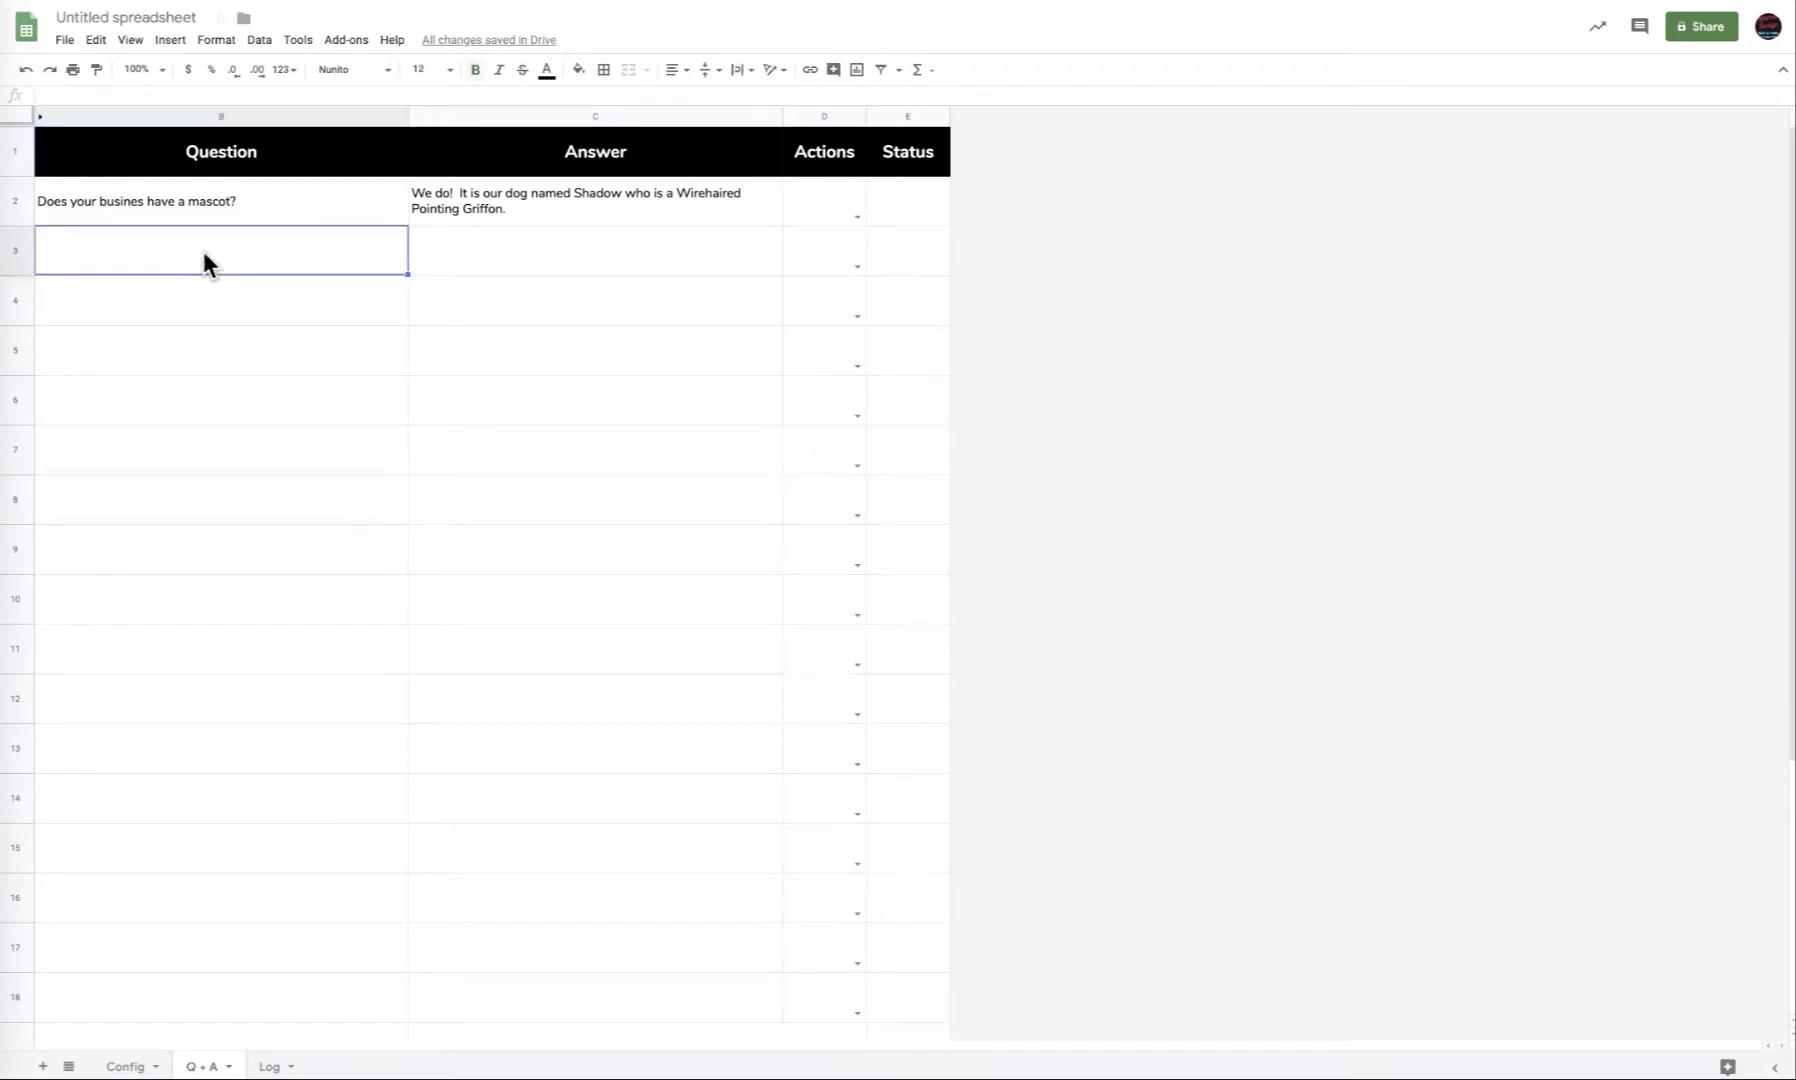
{"action": "type", "text": "Do you Lov"}
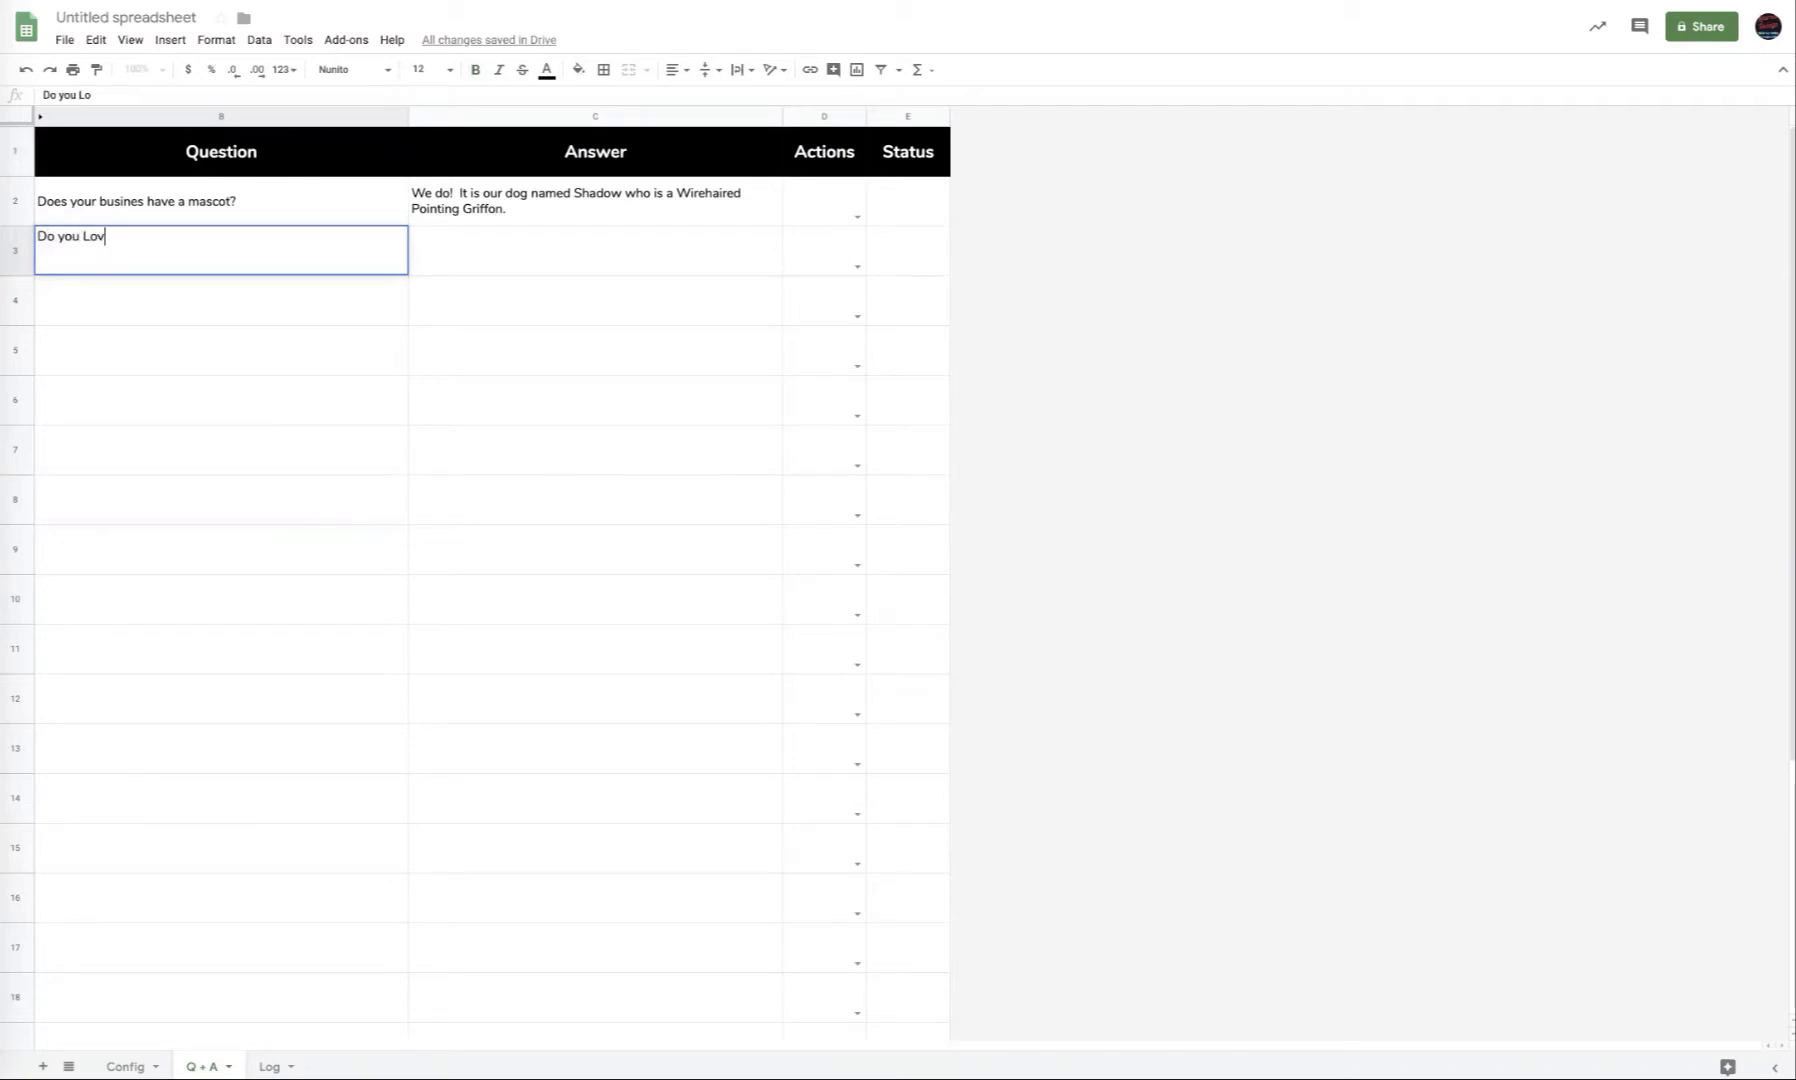
{"action": "type", "text": "e Automation?"}
{"action": "key", "text": "Tab"}
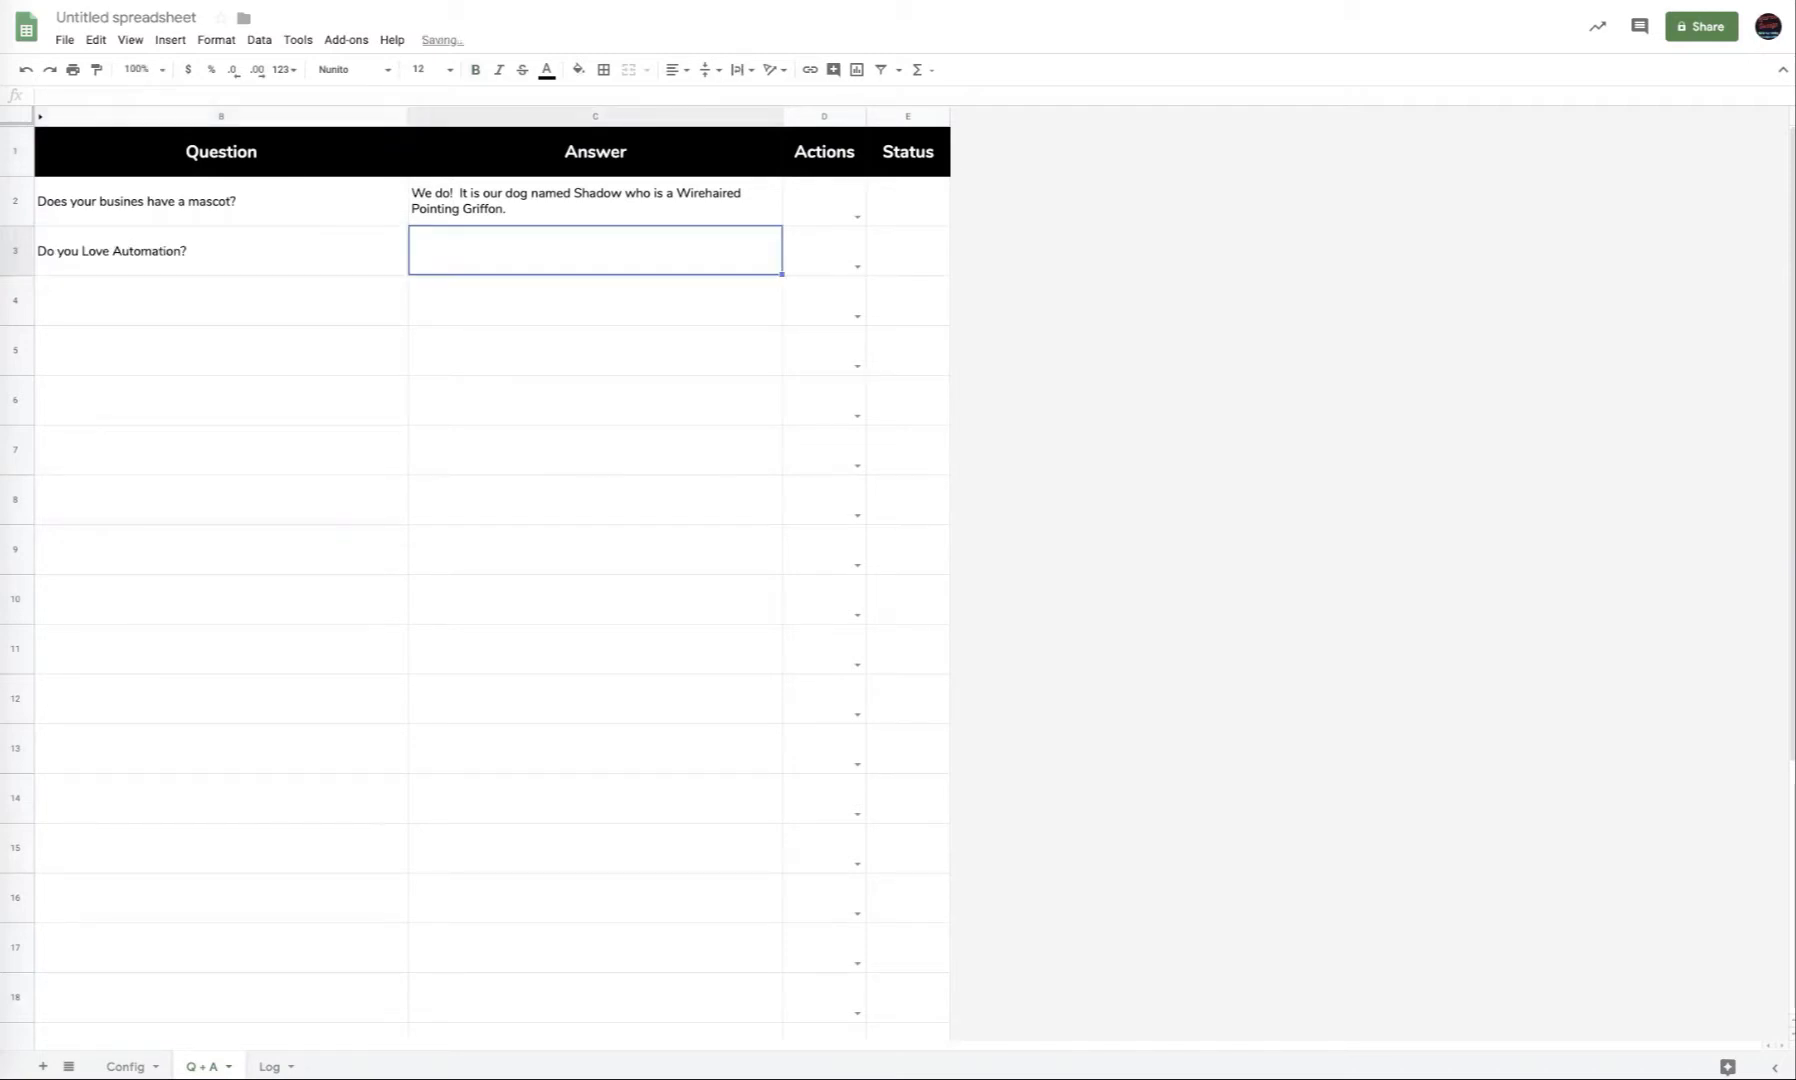
{"action": "type", "text": "Automation i"}
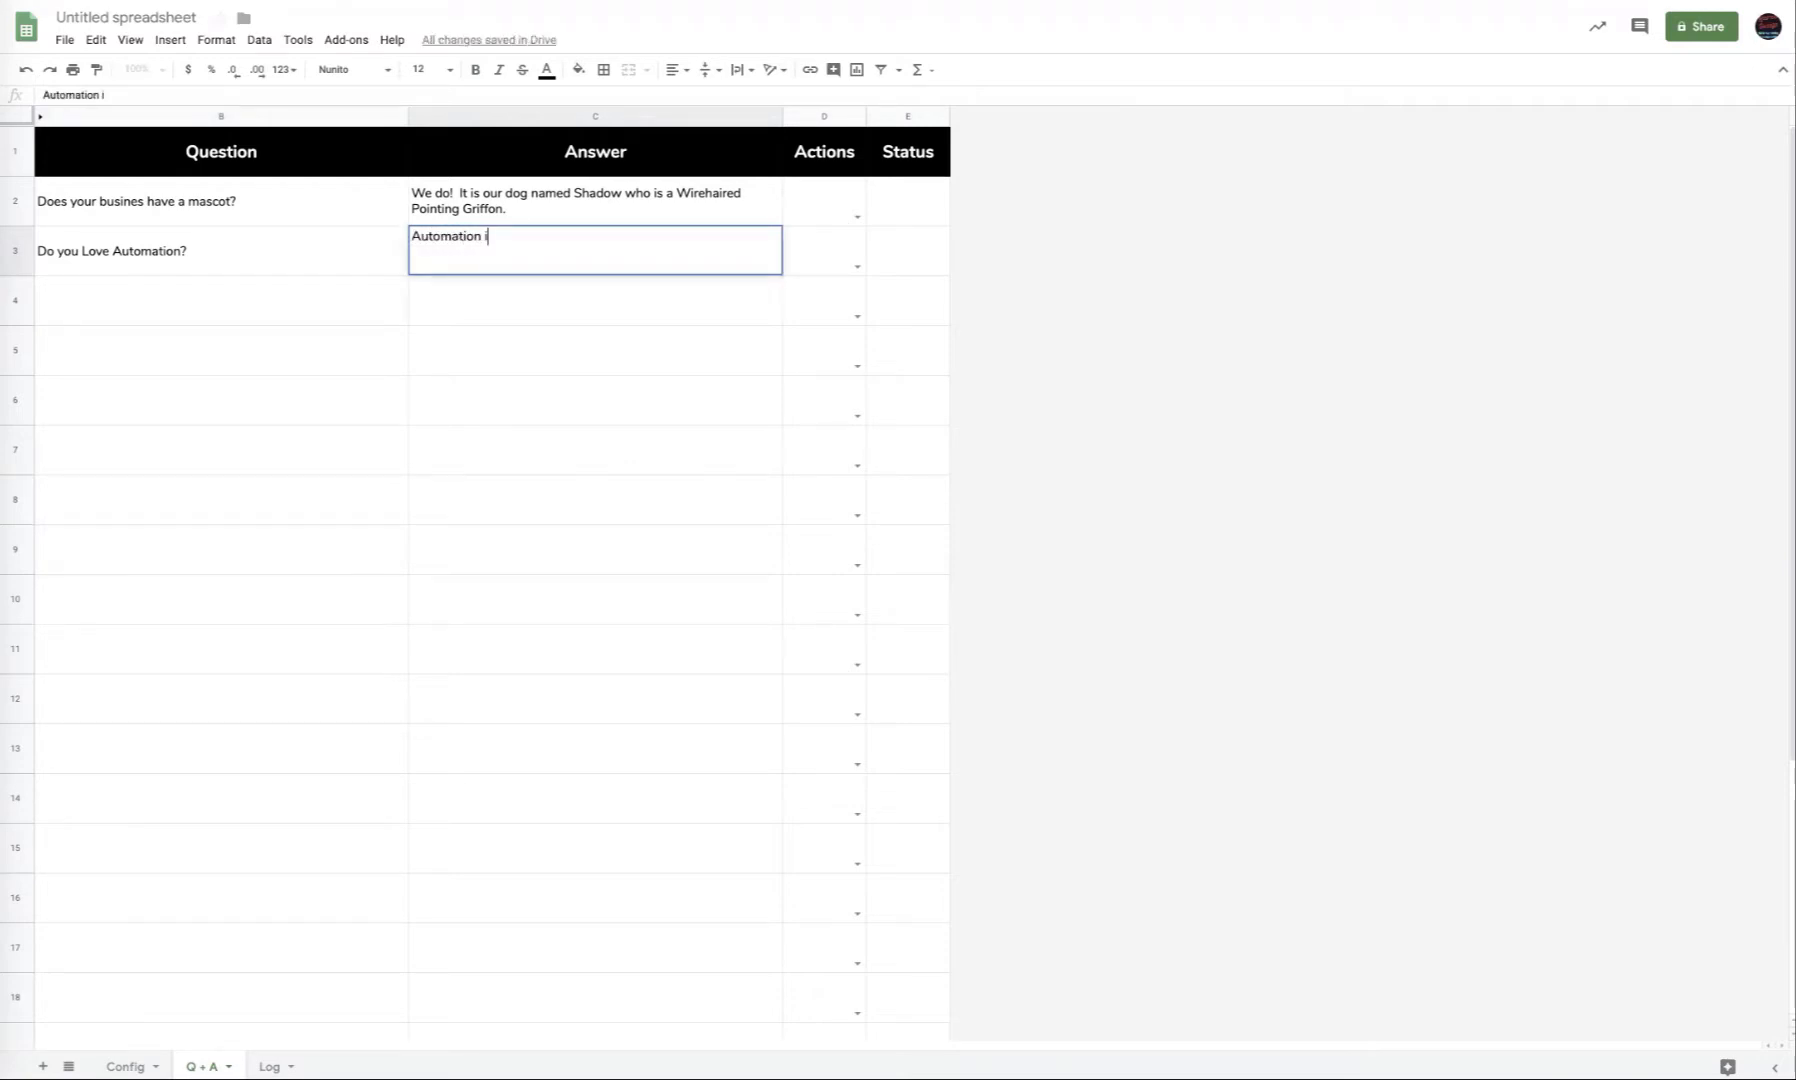
{"action": "type", "text": "s a passion of a"}
{"action": "type", "text": "ur"}
{"action": "key", "text": "BackSpace"}
{"action": "key", "text": "BackSpace"}
{"action": "key", "text": "BackSpace"}
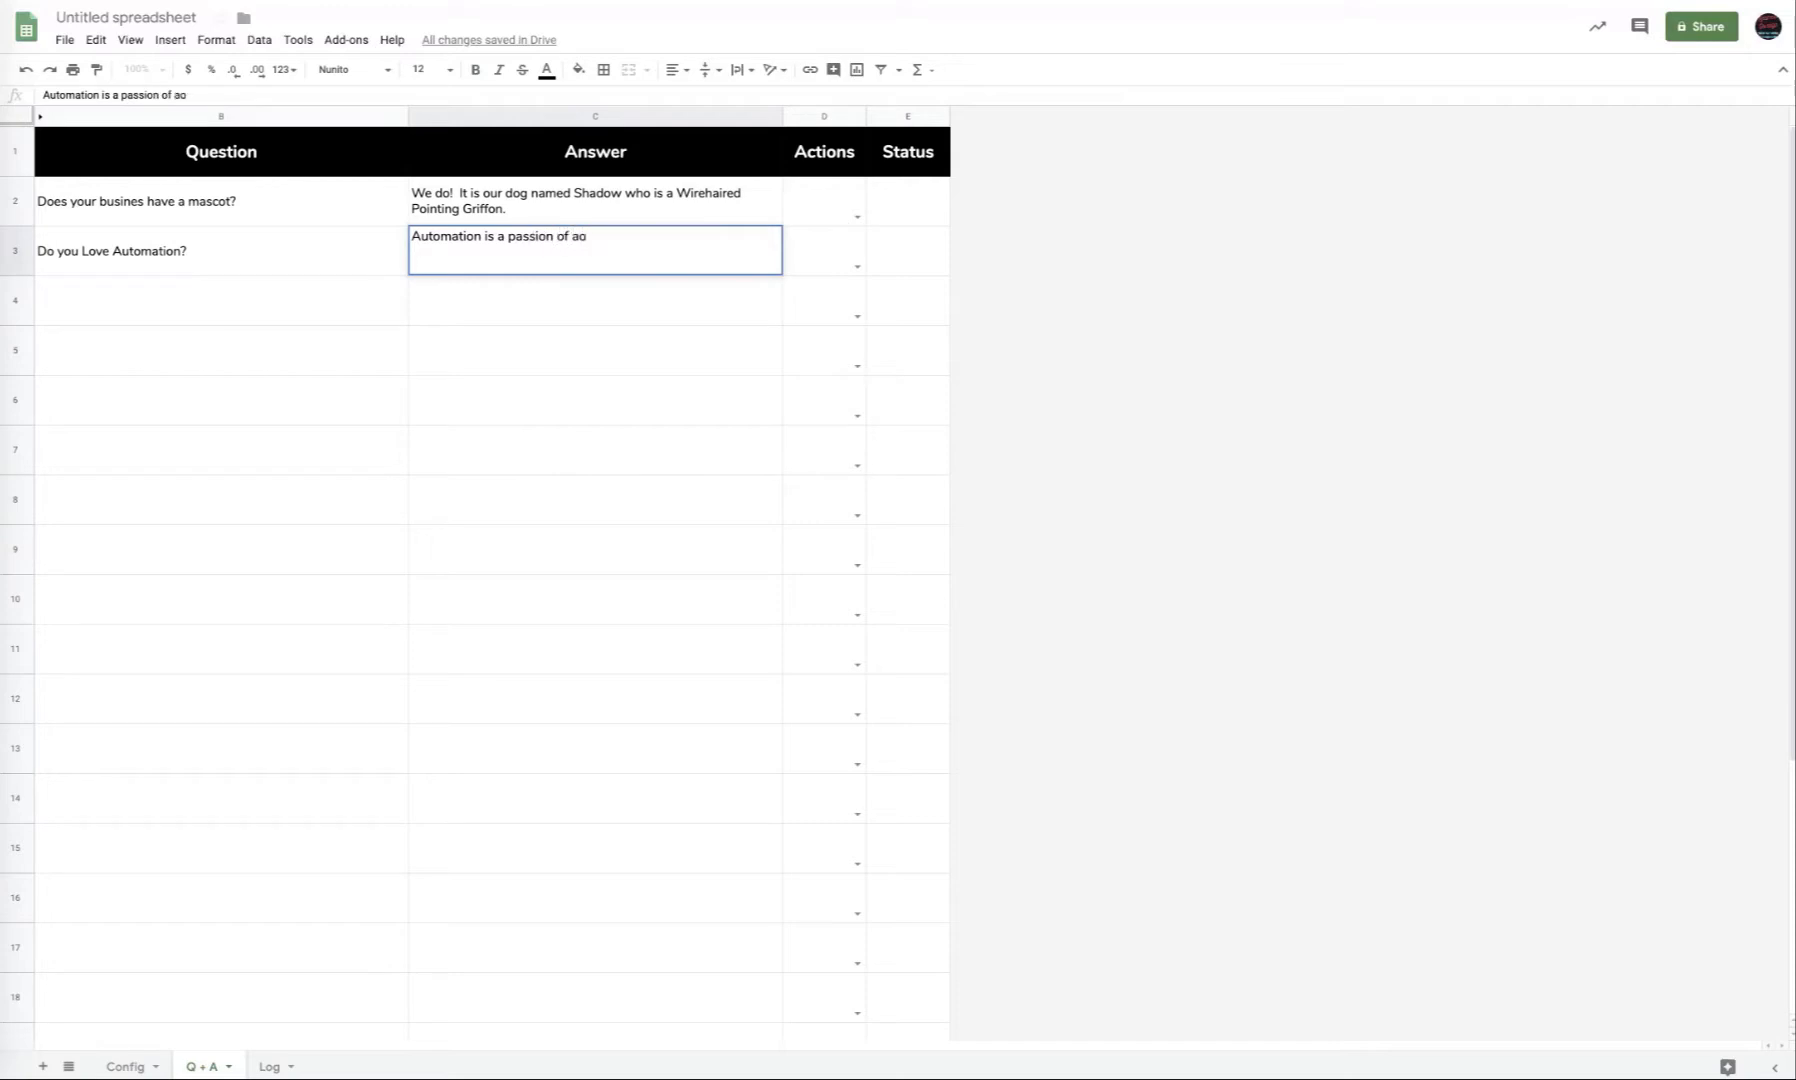
{"action": "type", "text": "ours."}
Change "Griffon" to lowercase "griffon" in the mascot question's answer in row 2.
{"action": "left_click", "coordinate": [472, 209]}
{"action": "double_click", "coordinate": [470, 206]}
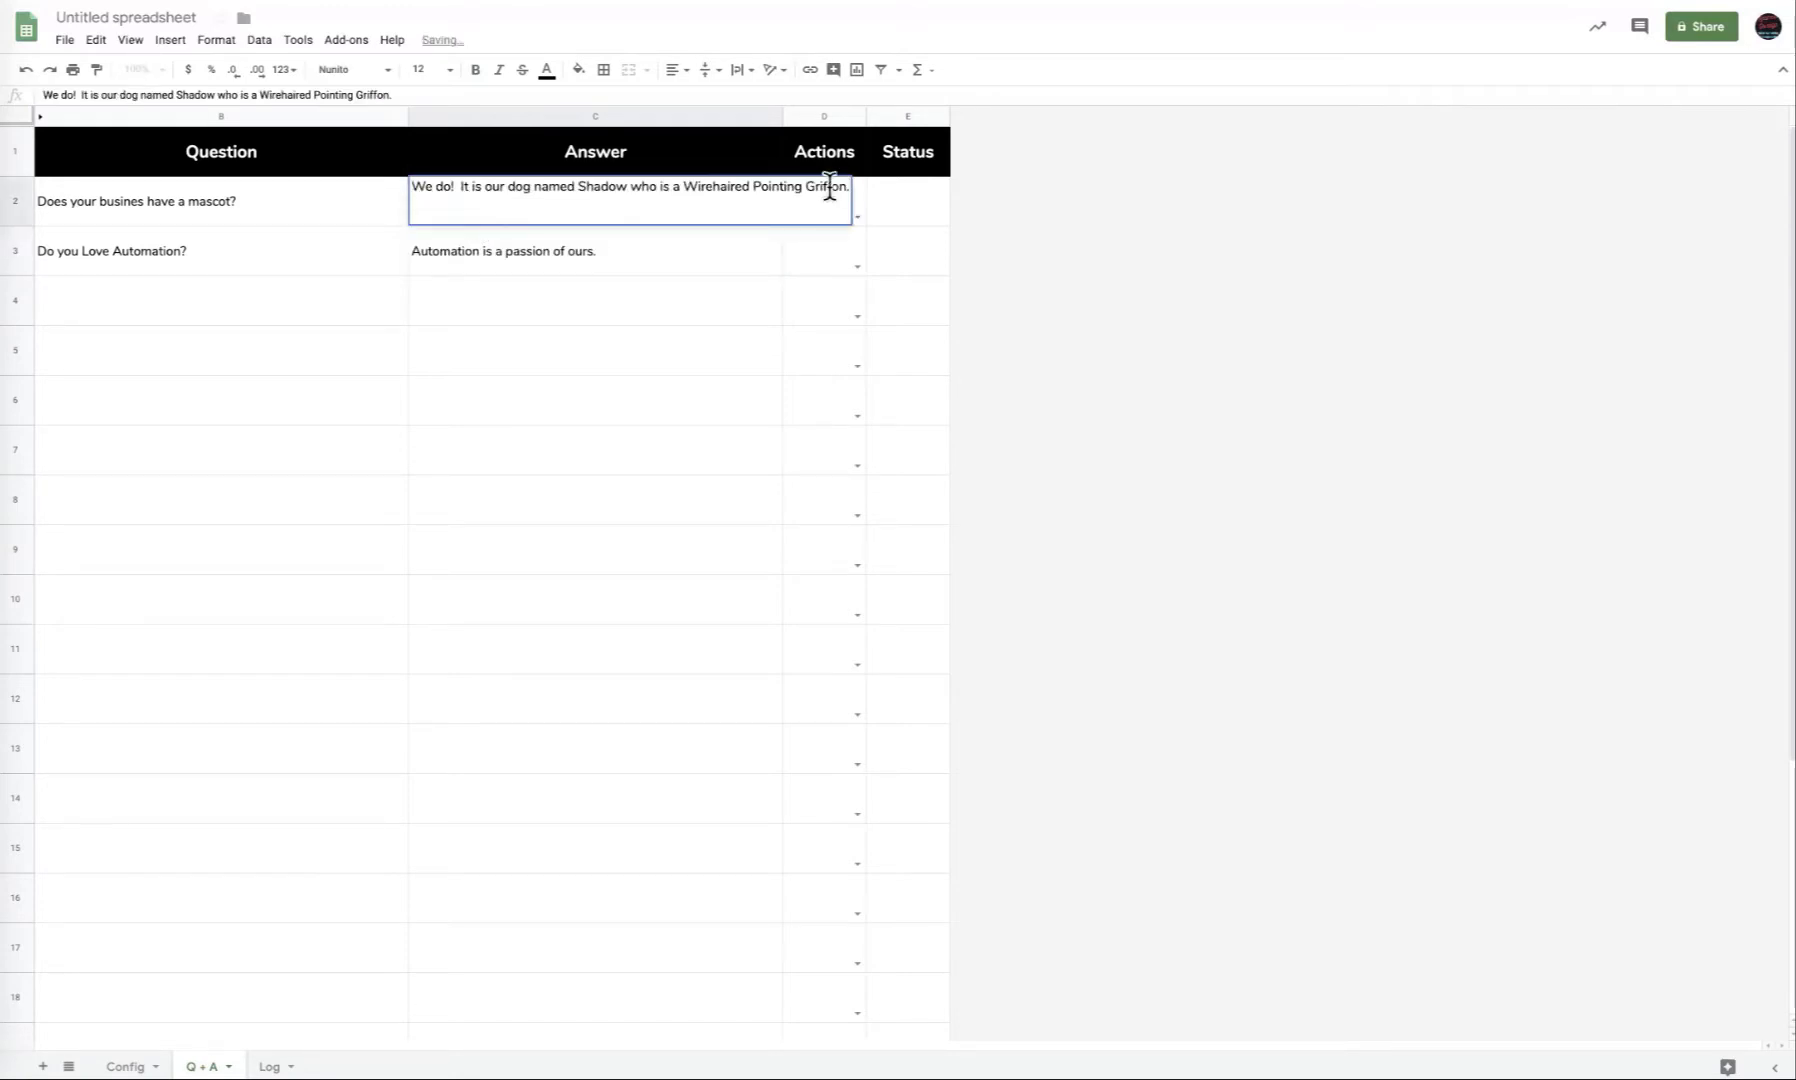
{"action": "left_click", "coordinate": [816, 190]}
{"action": "key", "text": "BackSpace"}
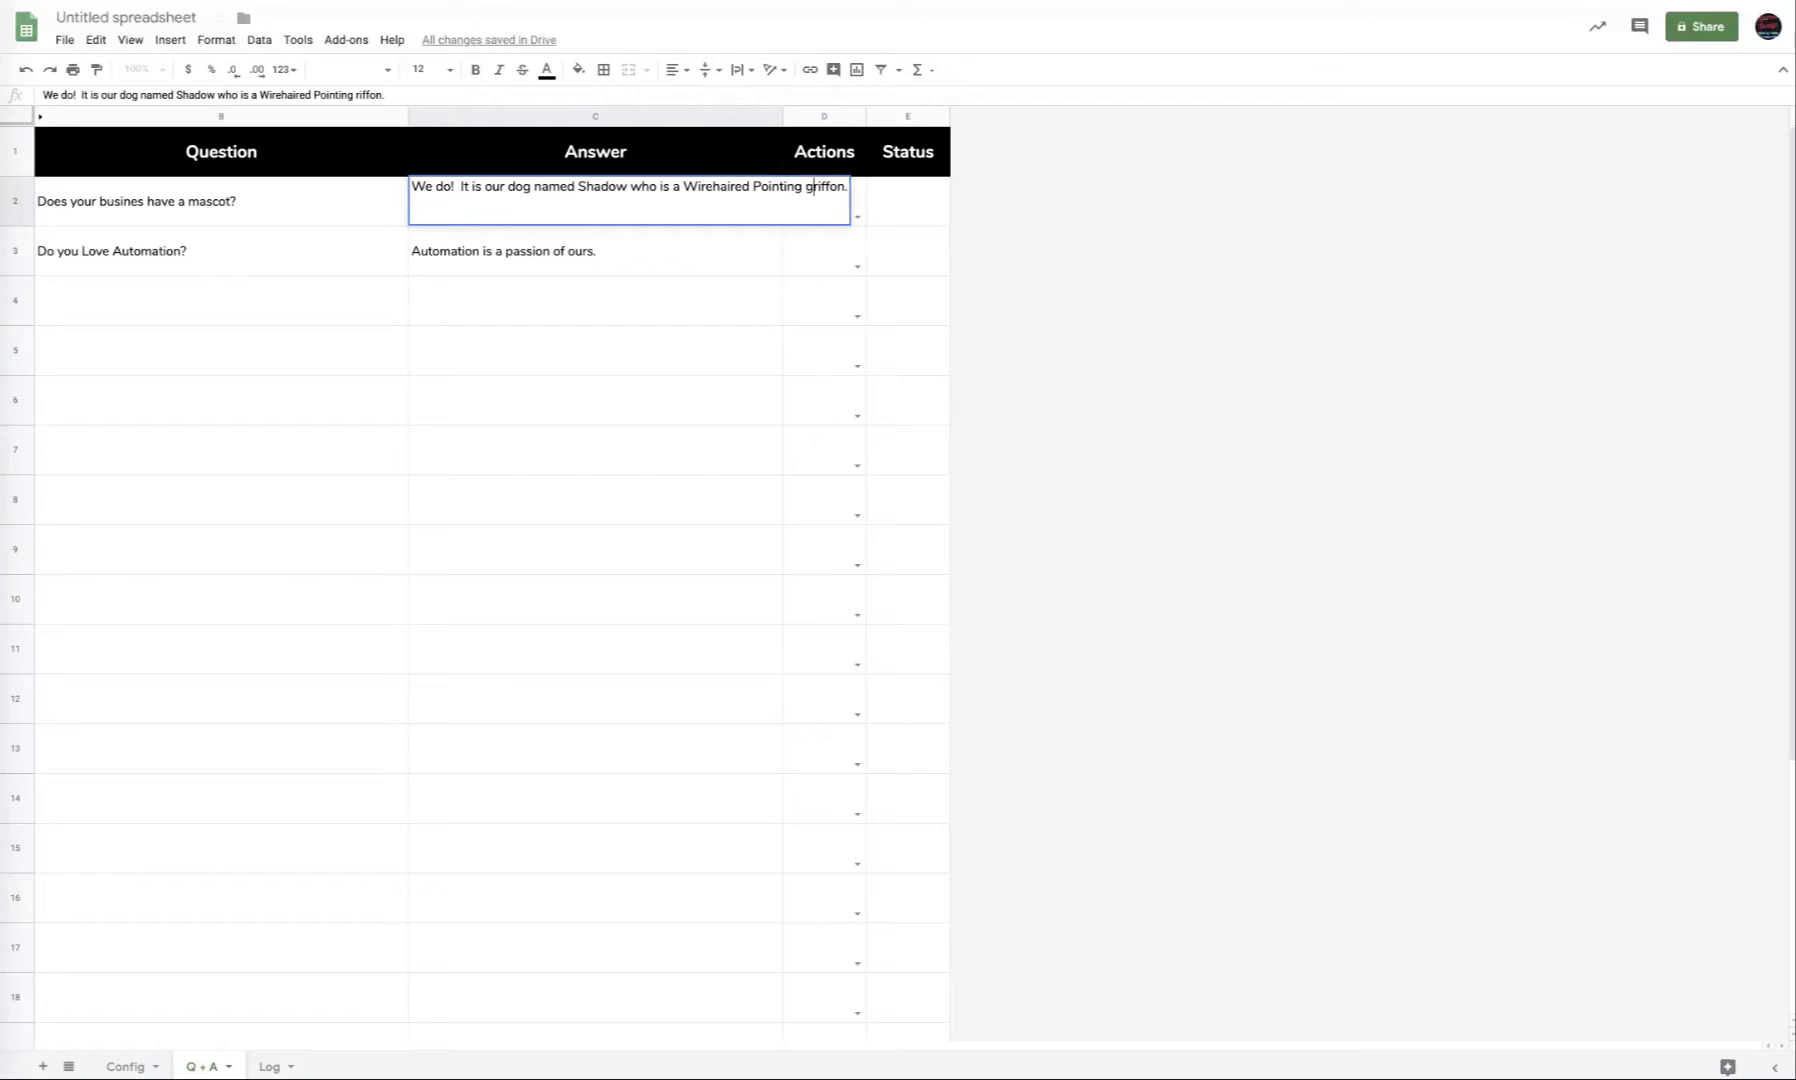
{"action": "type", "text": "g"}
{"action": "left_click", "coordinate": [762, 246]}
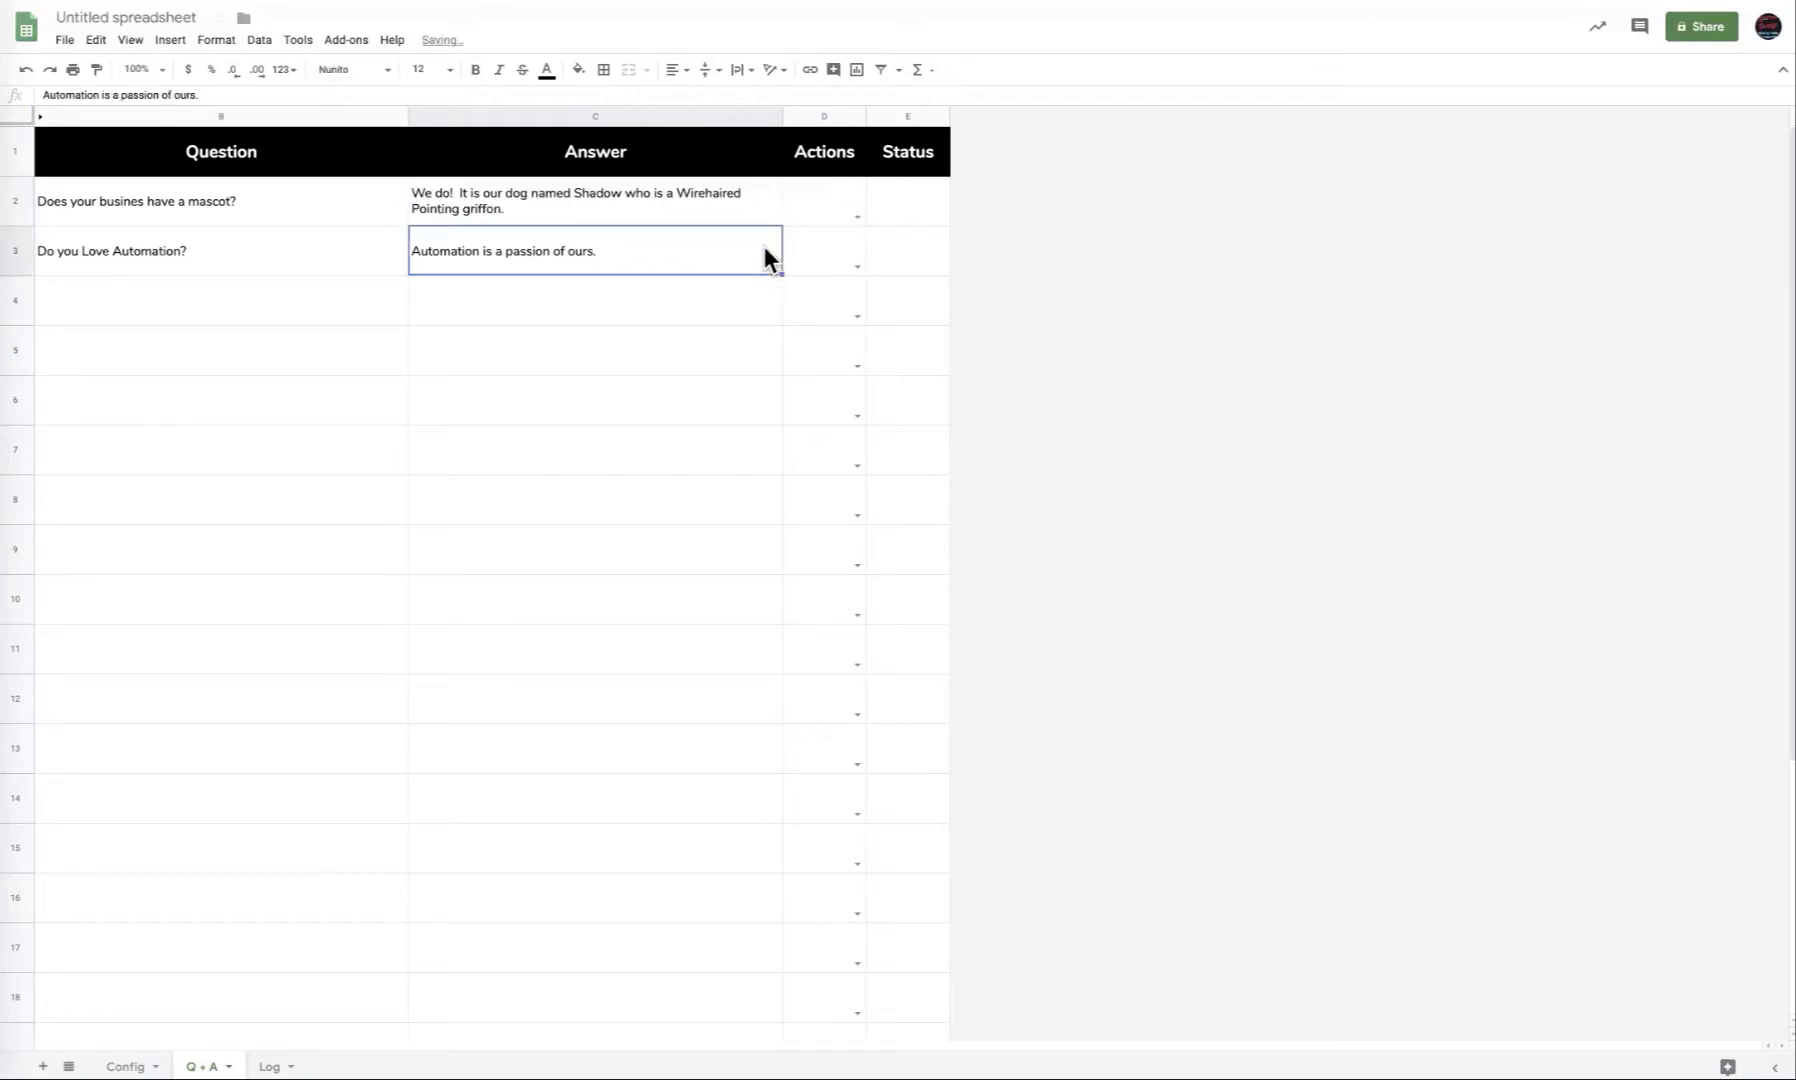
Set the action to Update for the mascot question and to New Q + A for the automation question.
{"action": "left_click", "coordinate": [856, 217]}
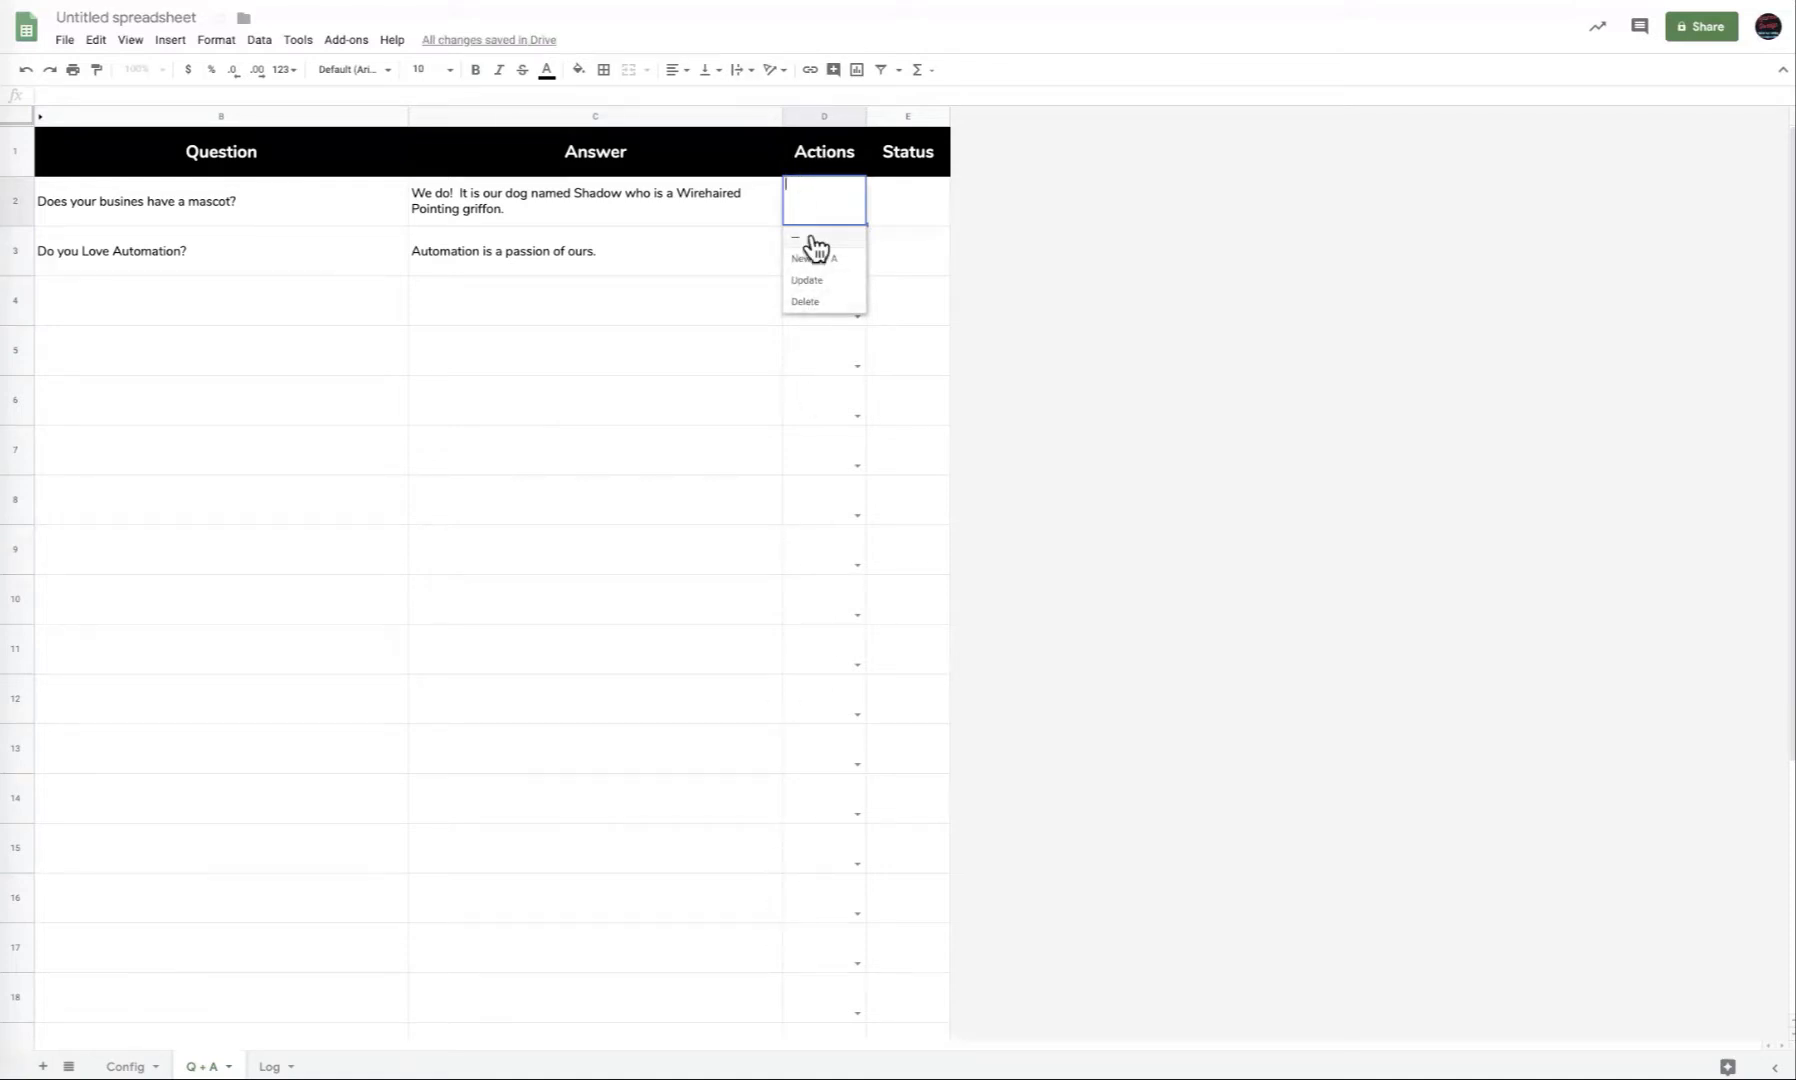
{"action": "left_click", "coordinate": [815, 357]}
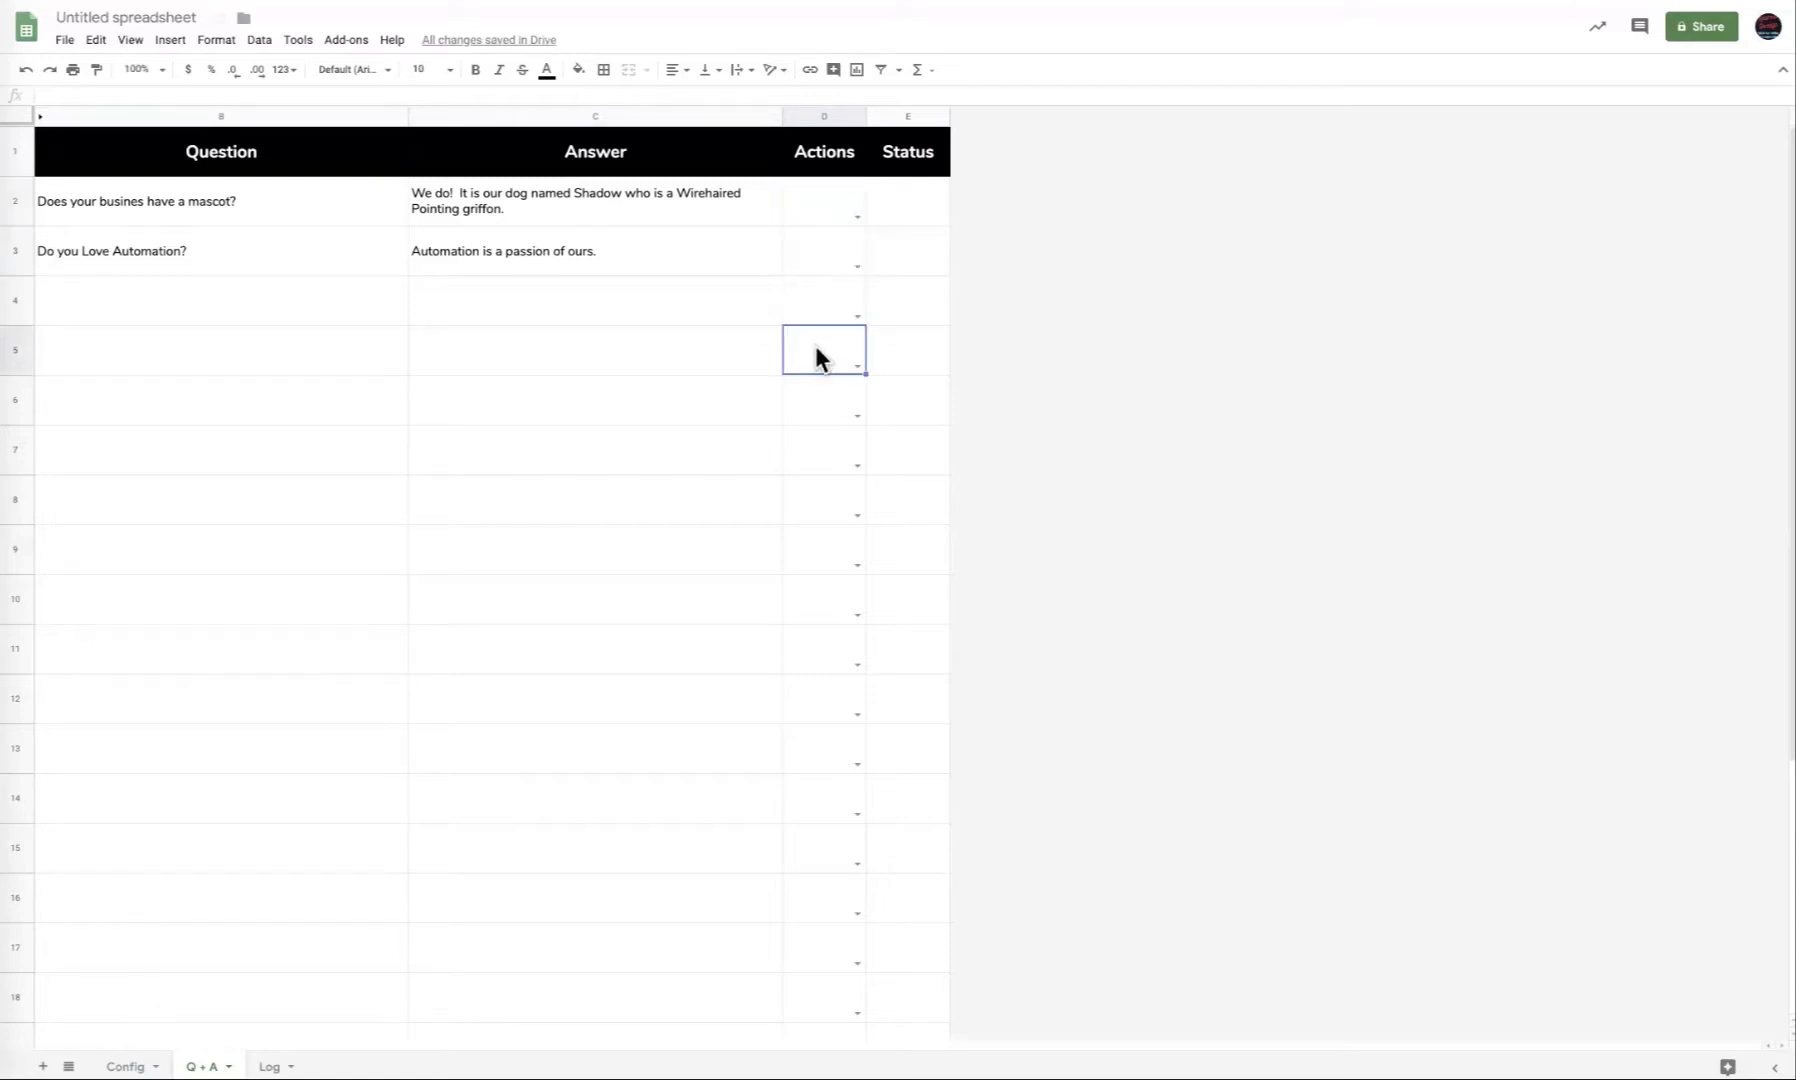
{"action": "left_click", "coordinate": [856, 218]}
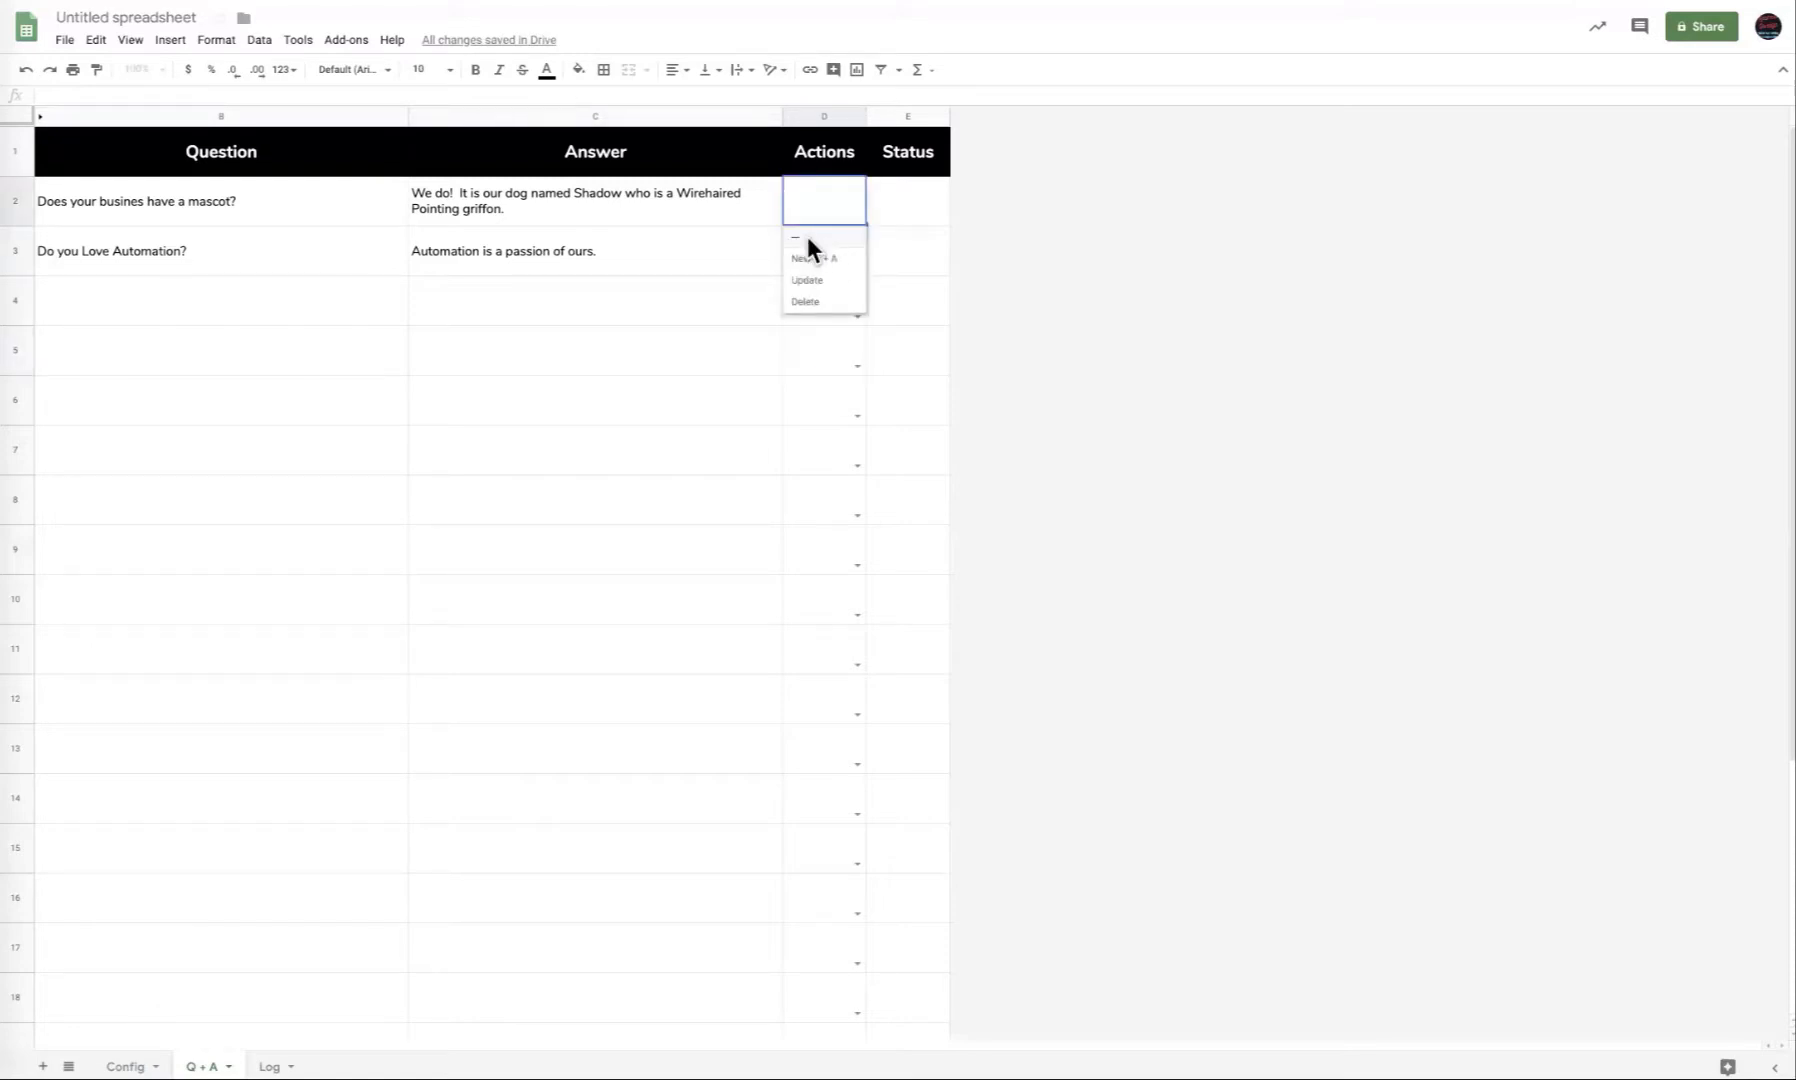
{"action": "left_click", "coordinate": [808, 240]}
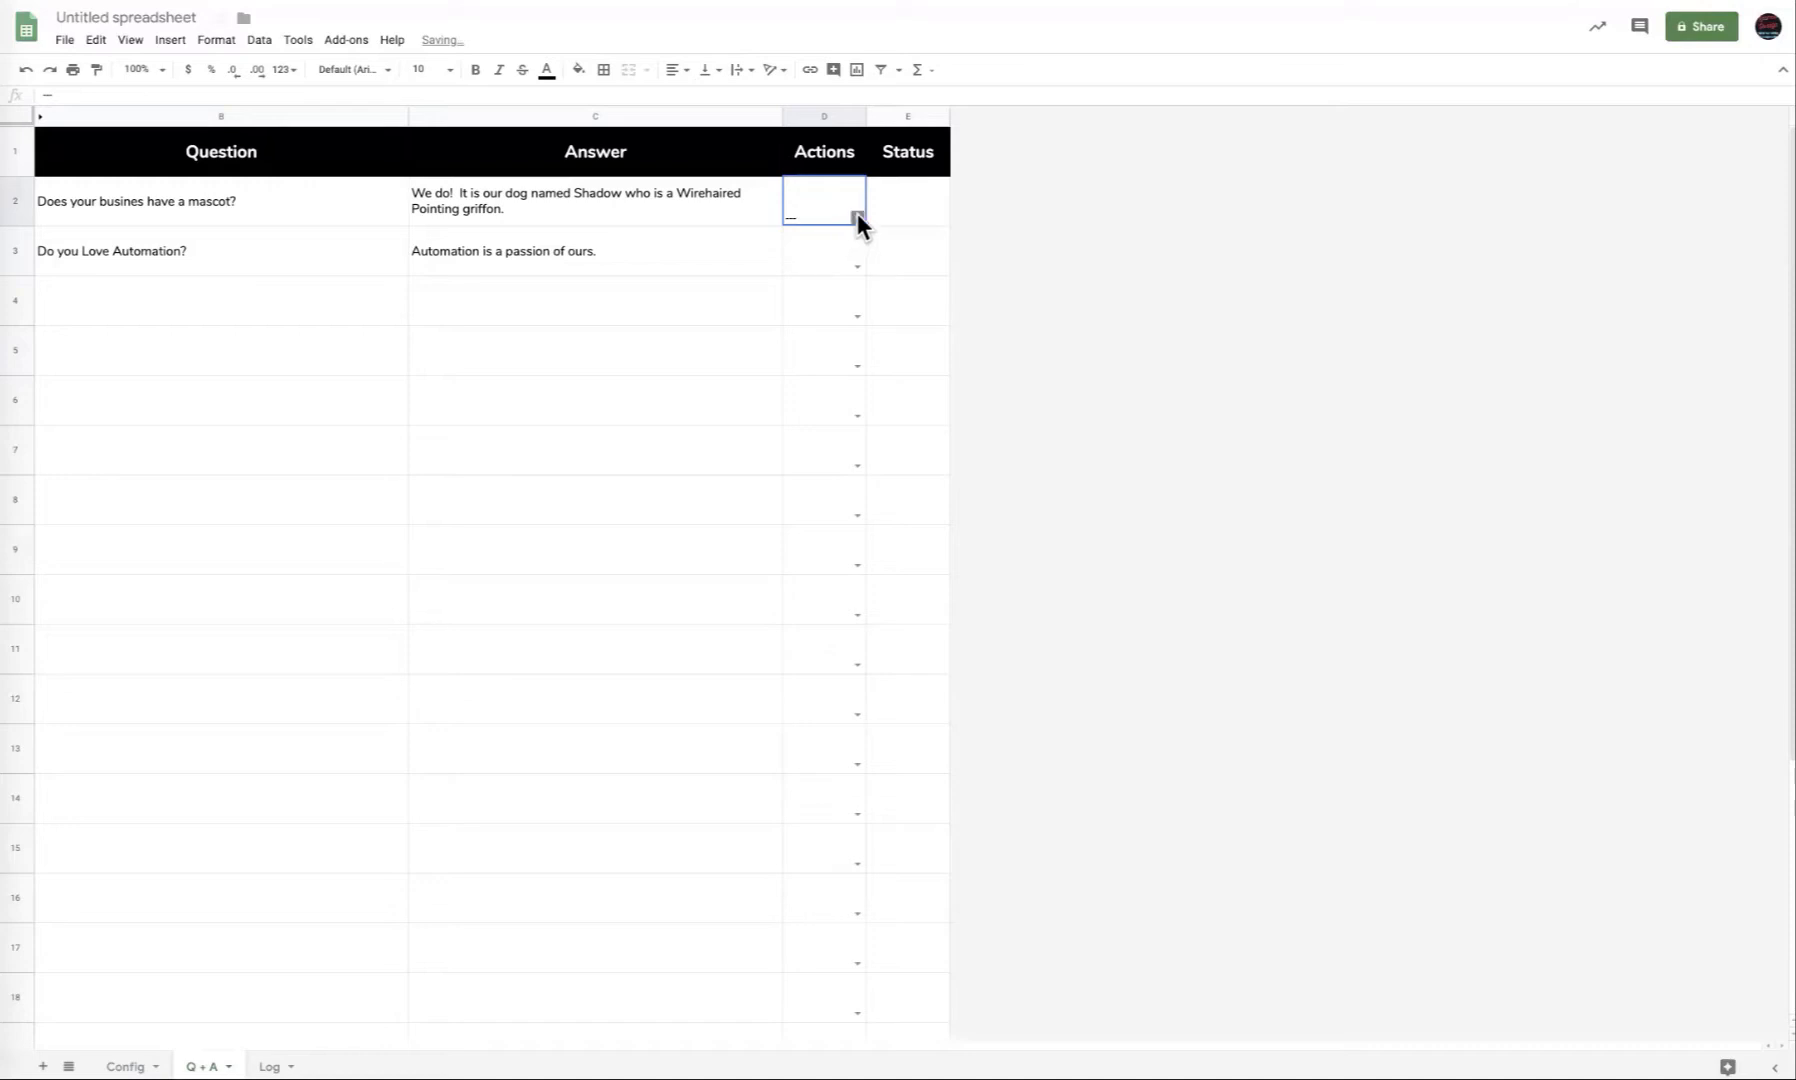
{"action": "left_click", "coordinate": [857, 215]}
{"action": "left_click", "coordinate": [808, 281]}
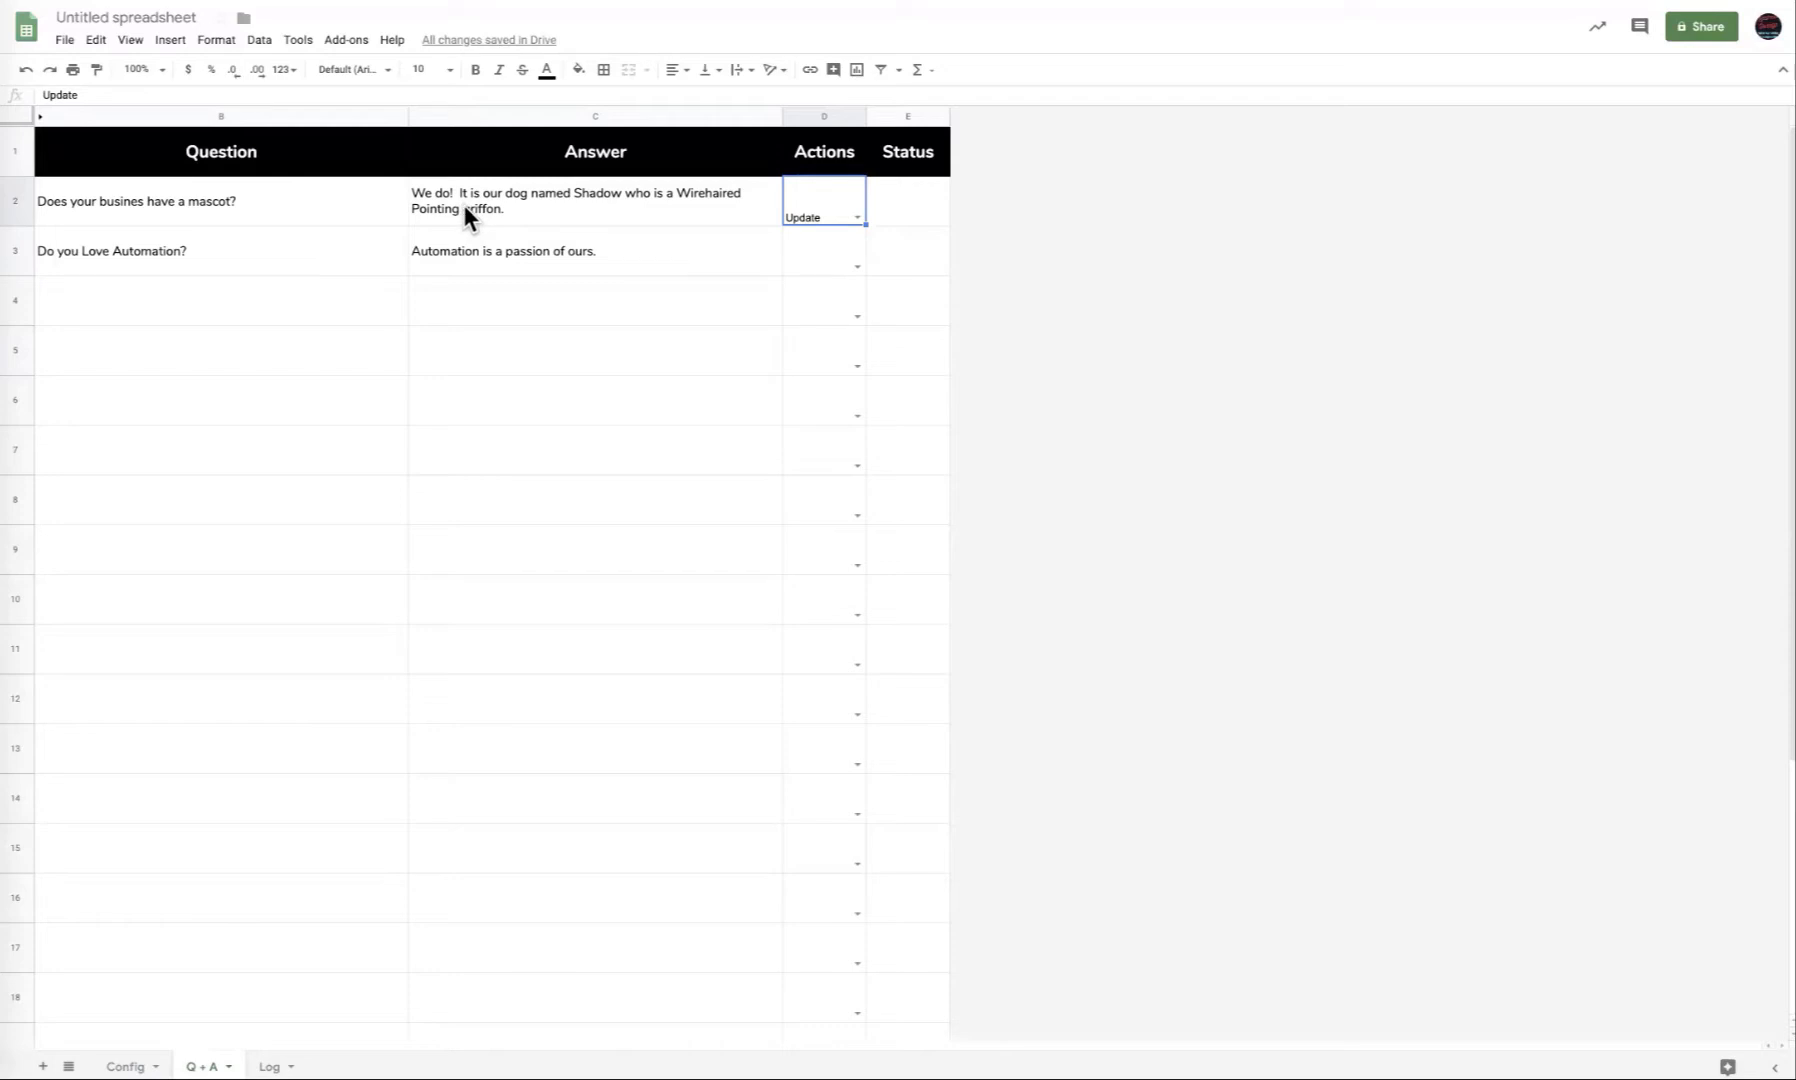
{"action": "left_click", "coordinate": [857, 267]}
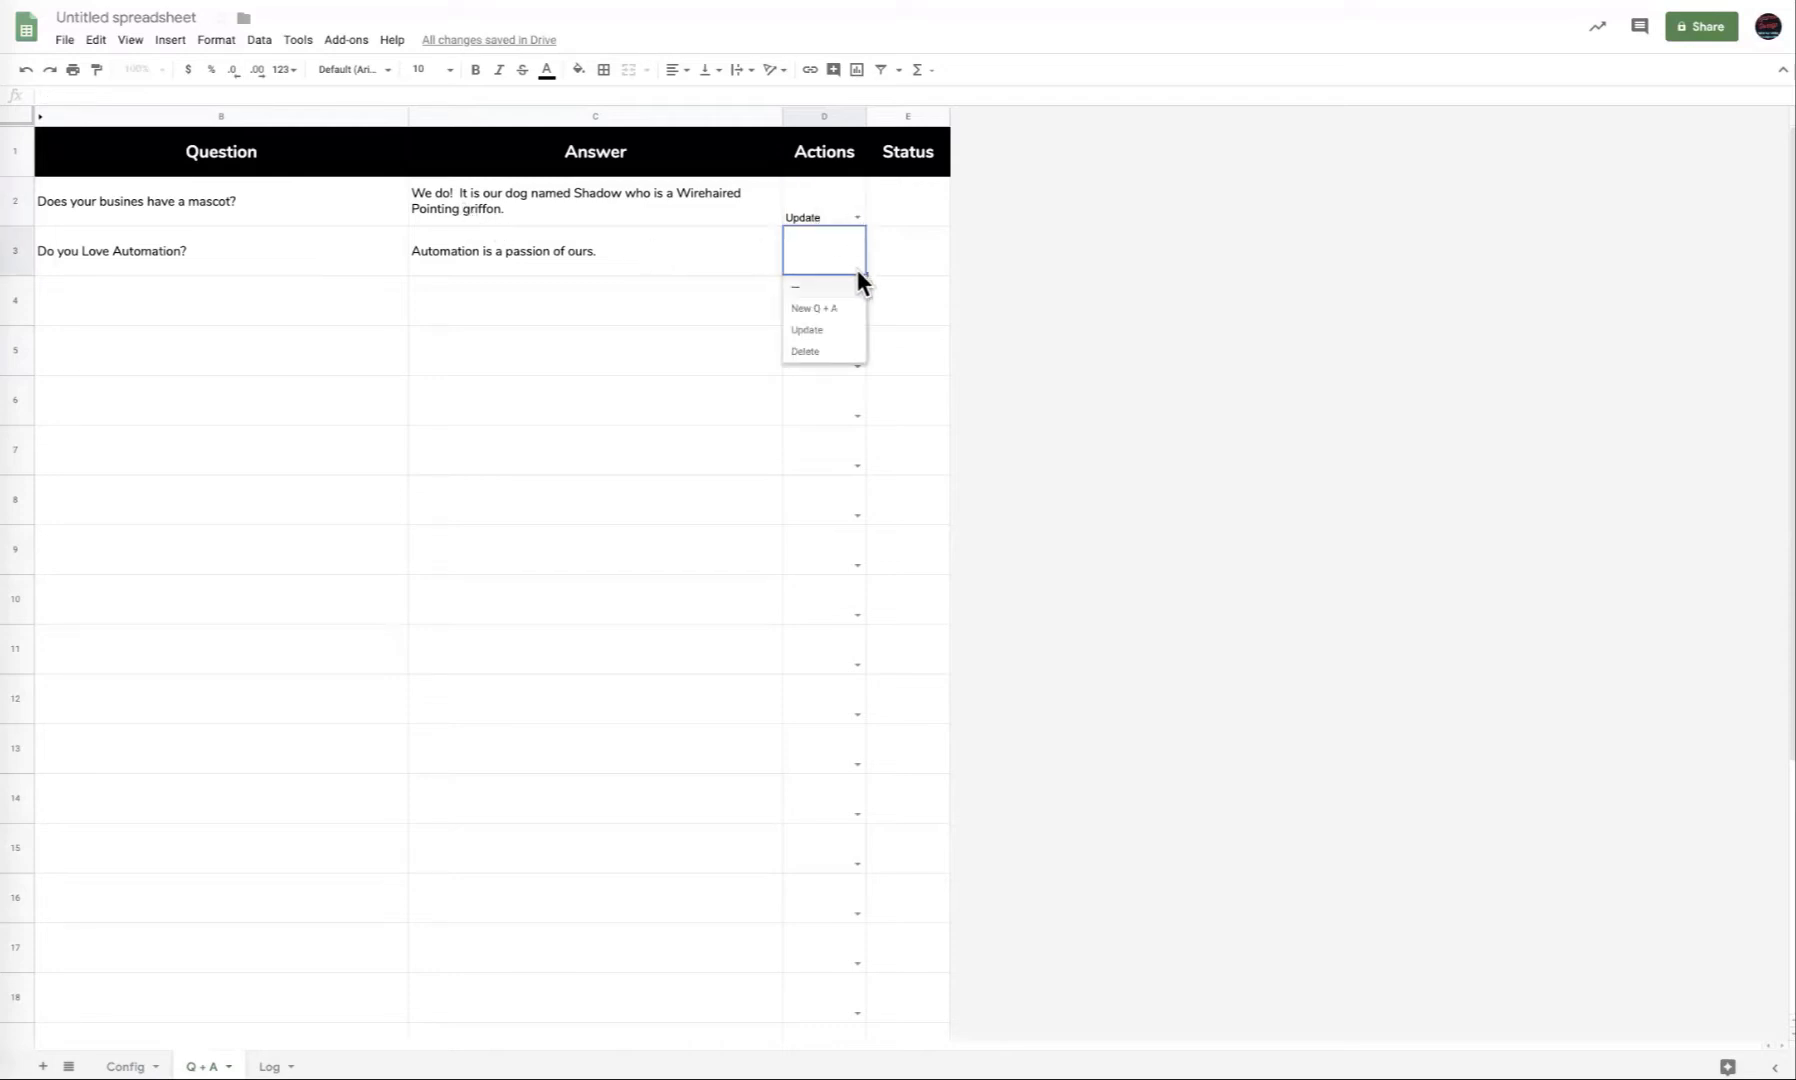
{"action": "left_click", "coordinate": [814, 308]}
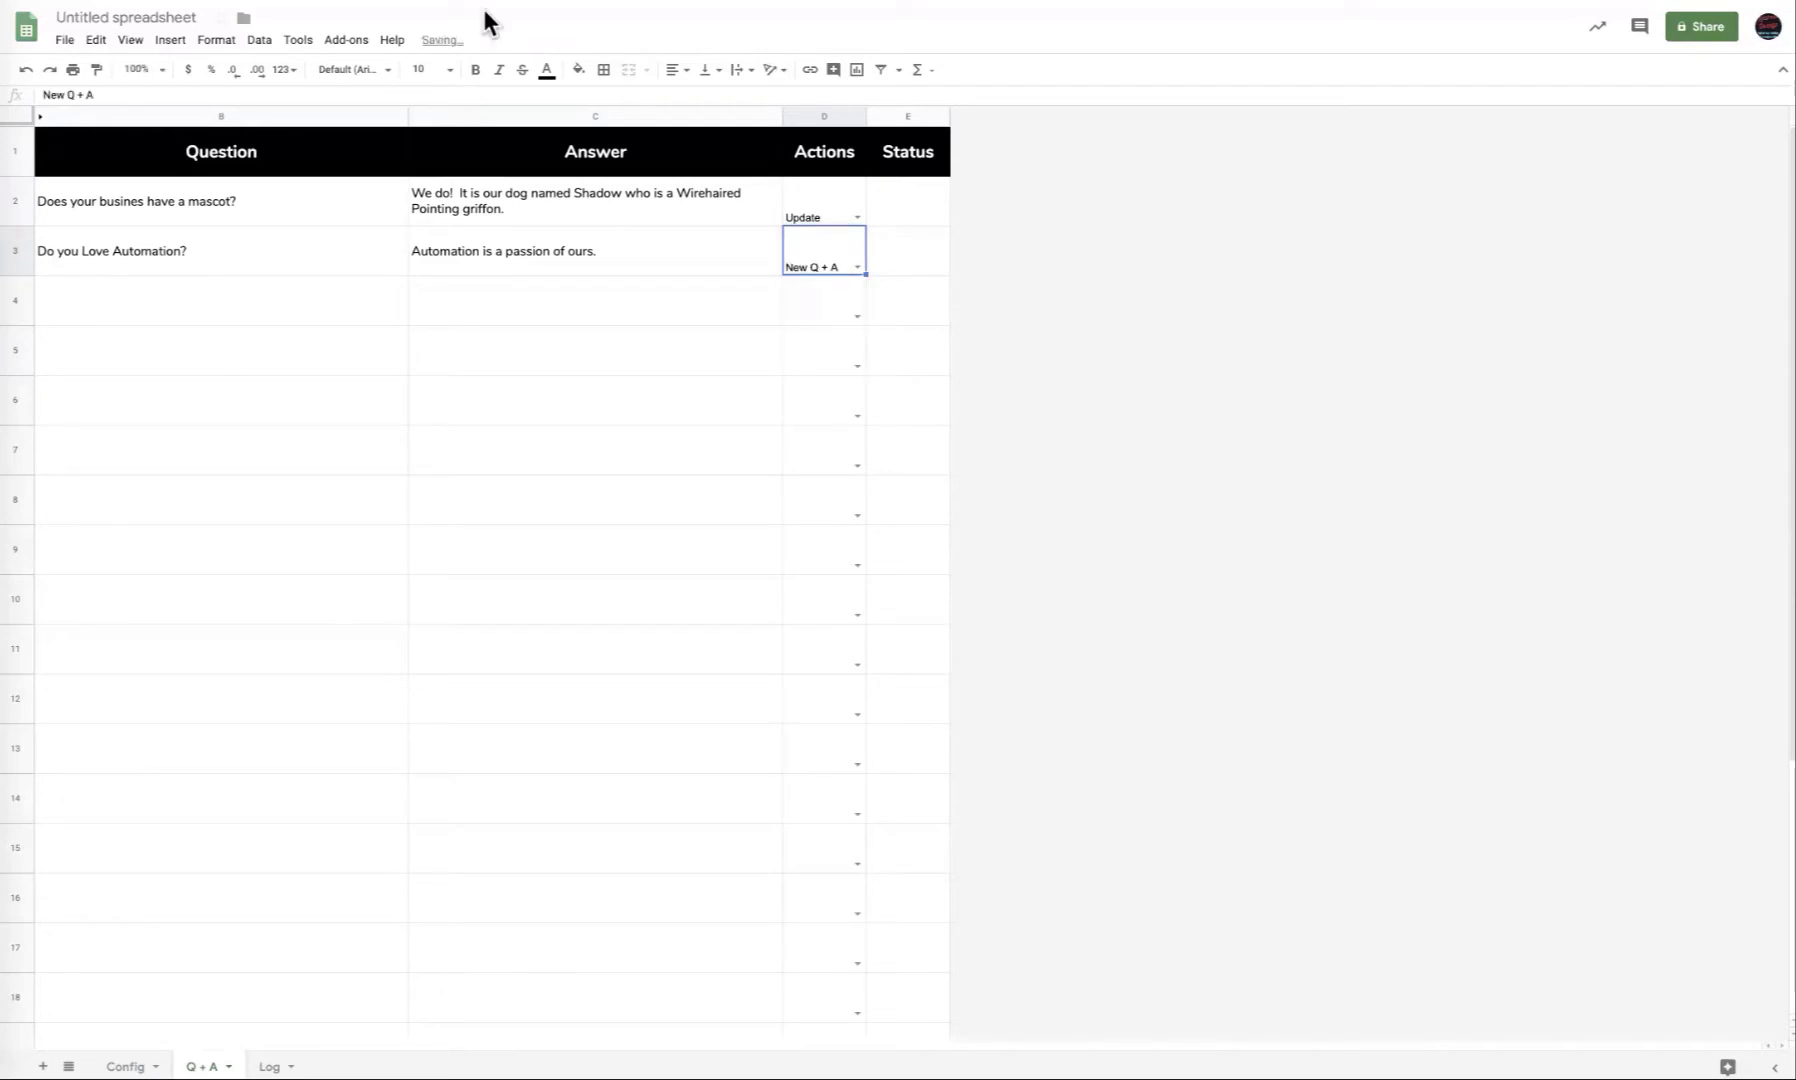
Publish the question and answer changes with the Agency Automators - Q + A add-on.
{"action": "left_click", "coordinate": [352, 42]}
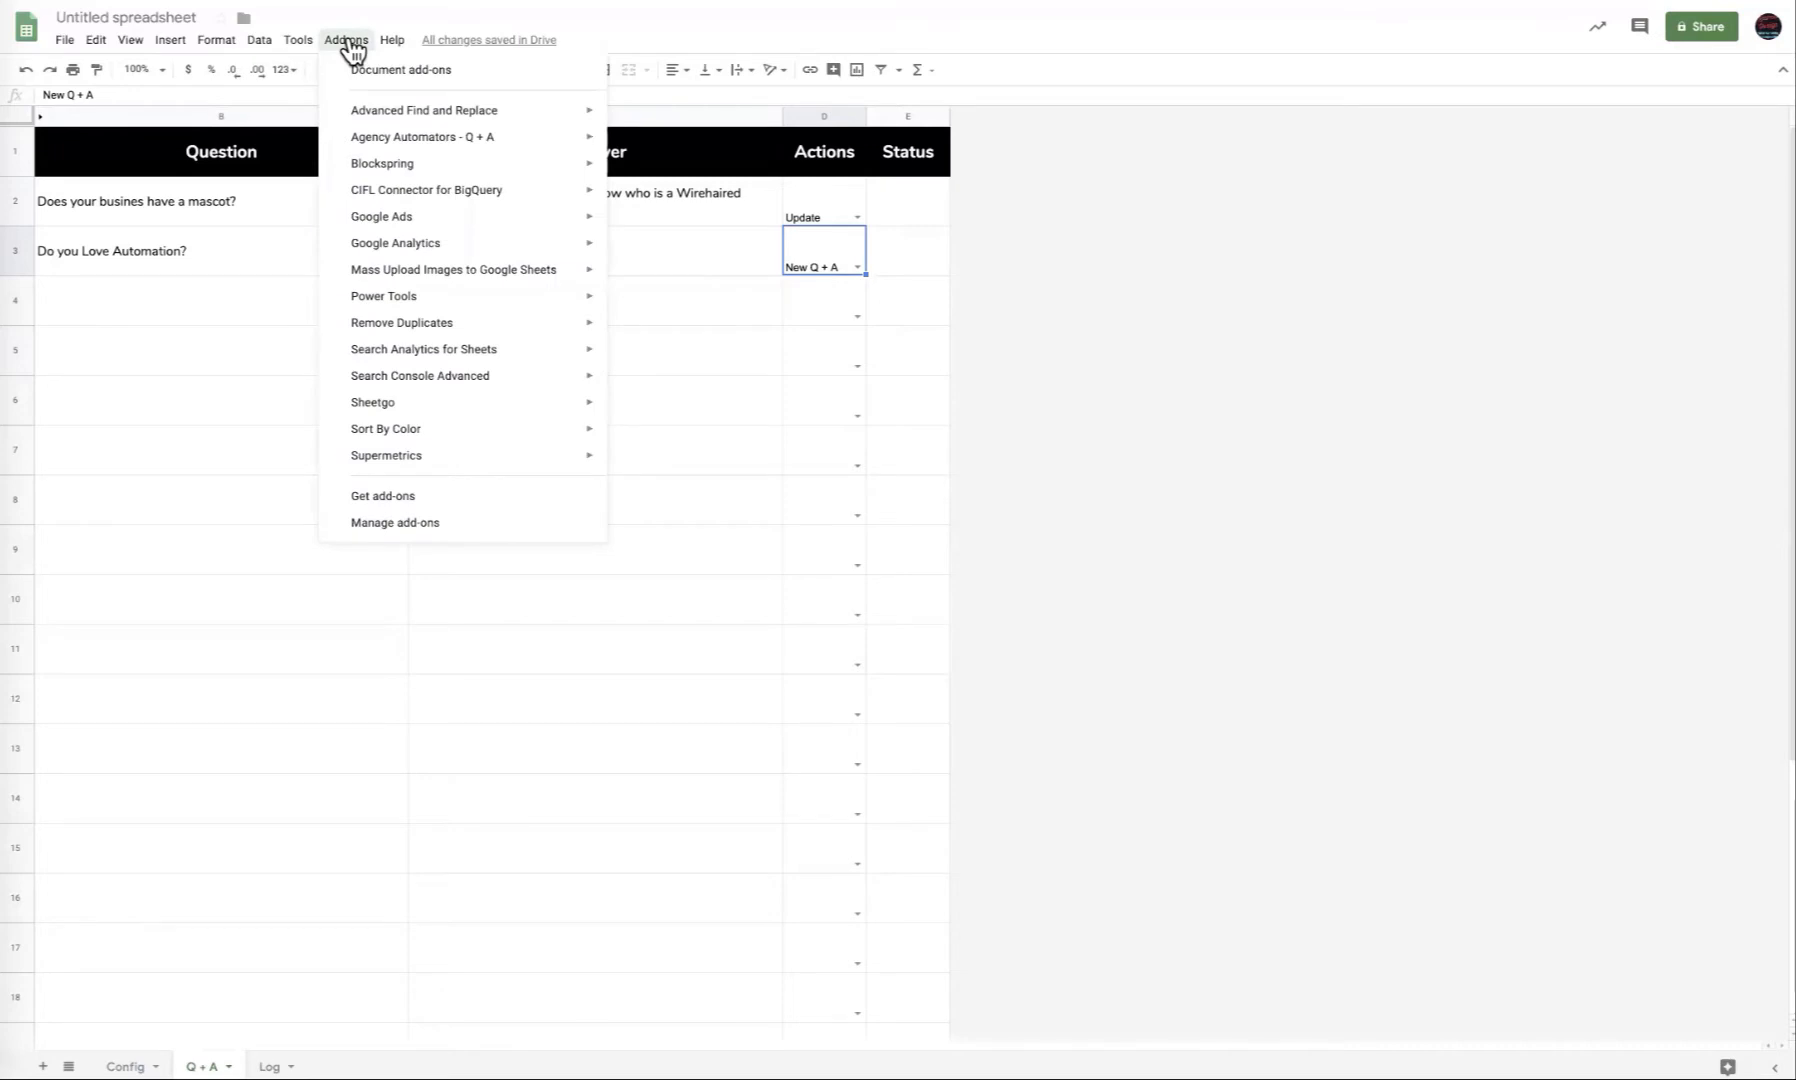
{"action": "mouse_move", "coordinate": [437, 146]}
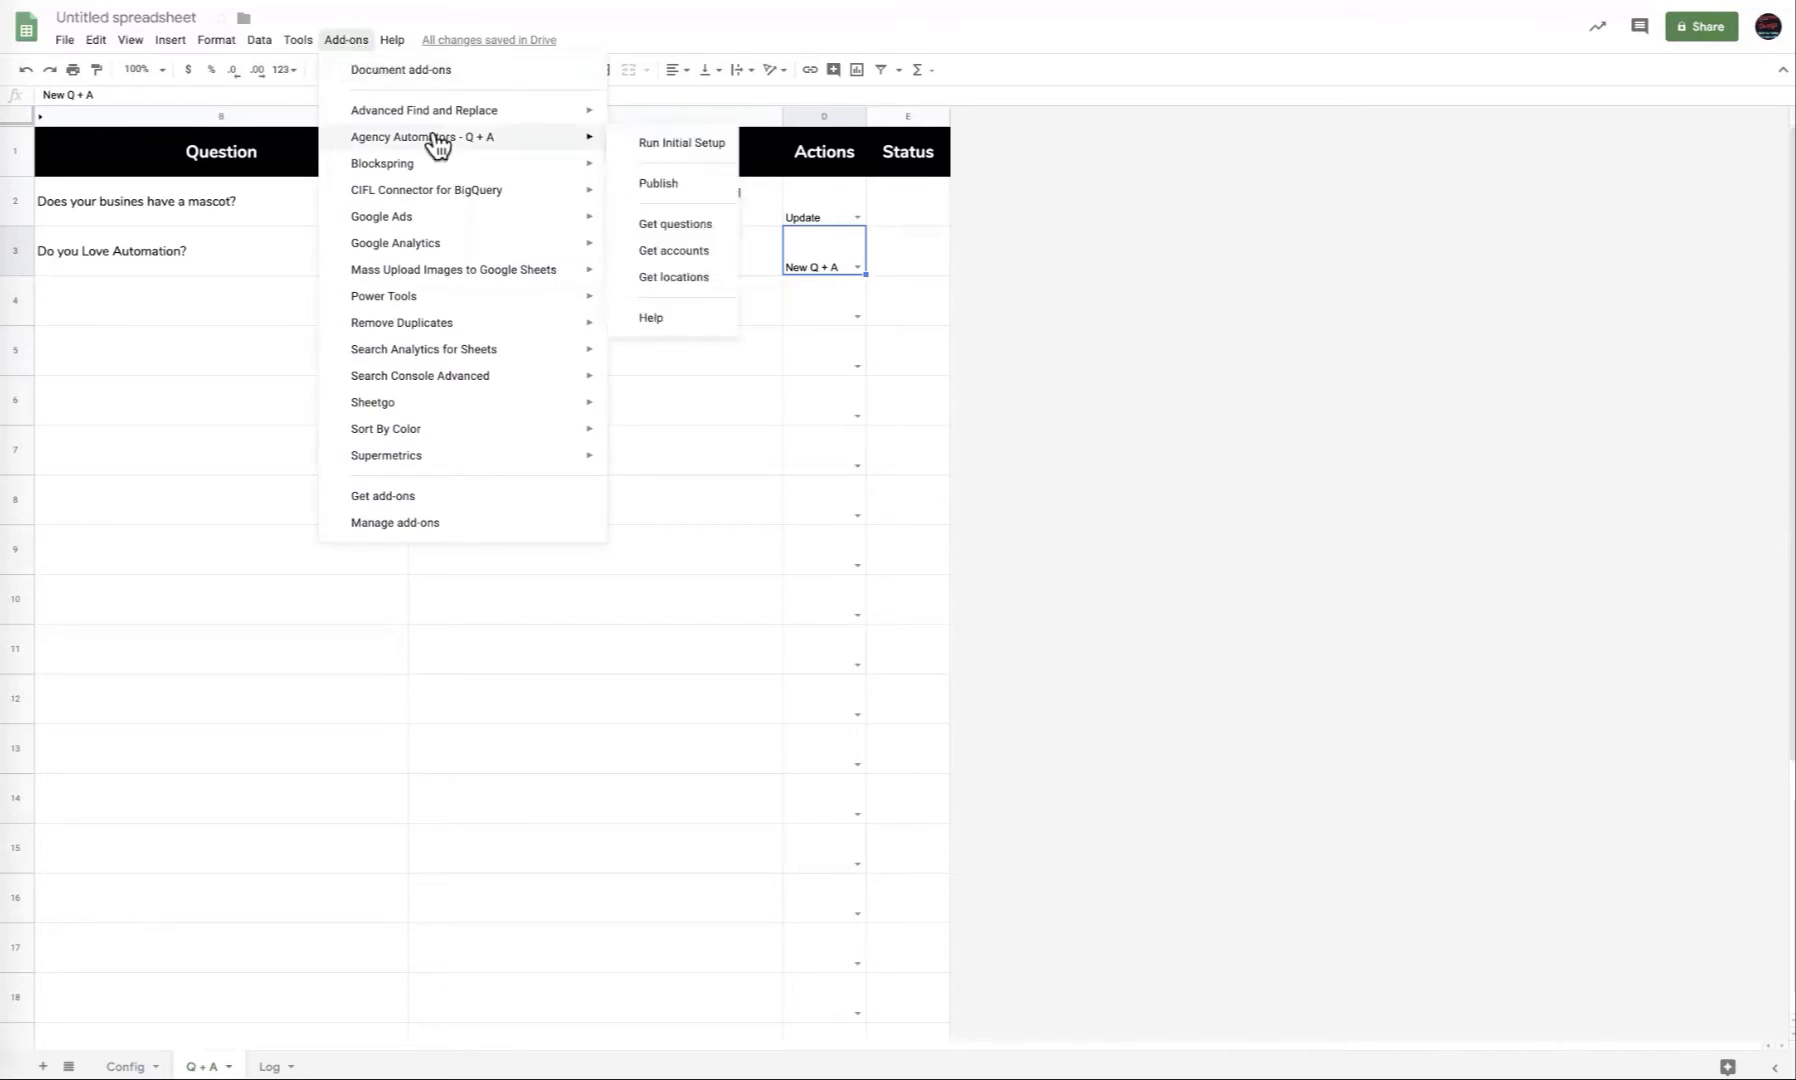
{"action": "left_click", "coordinate": [659, 185]}
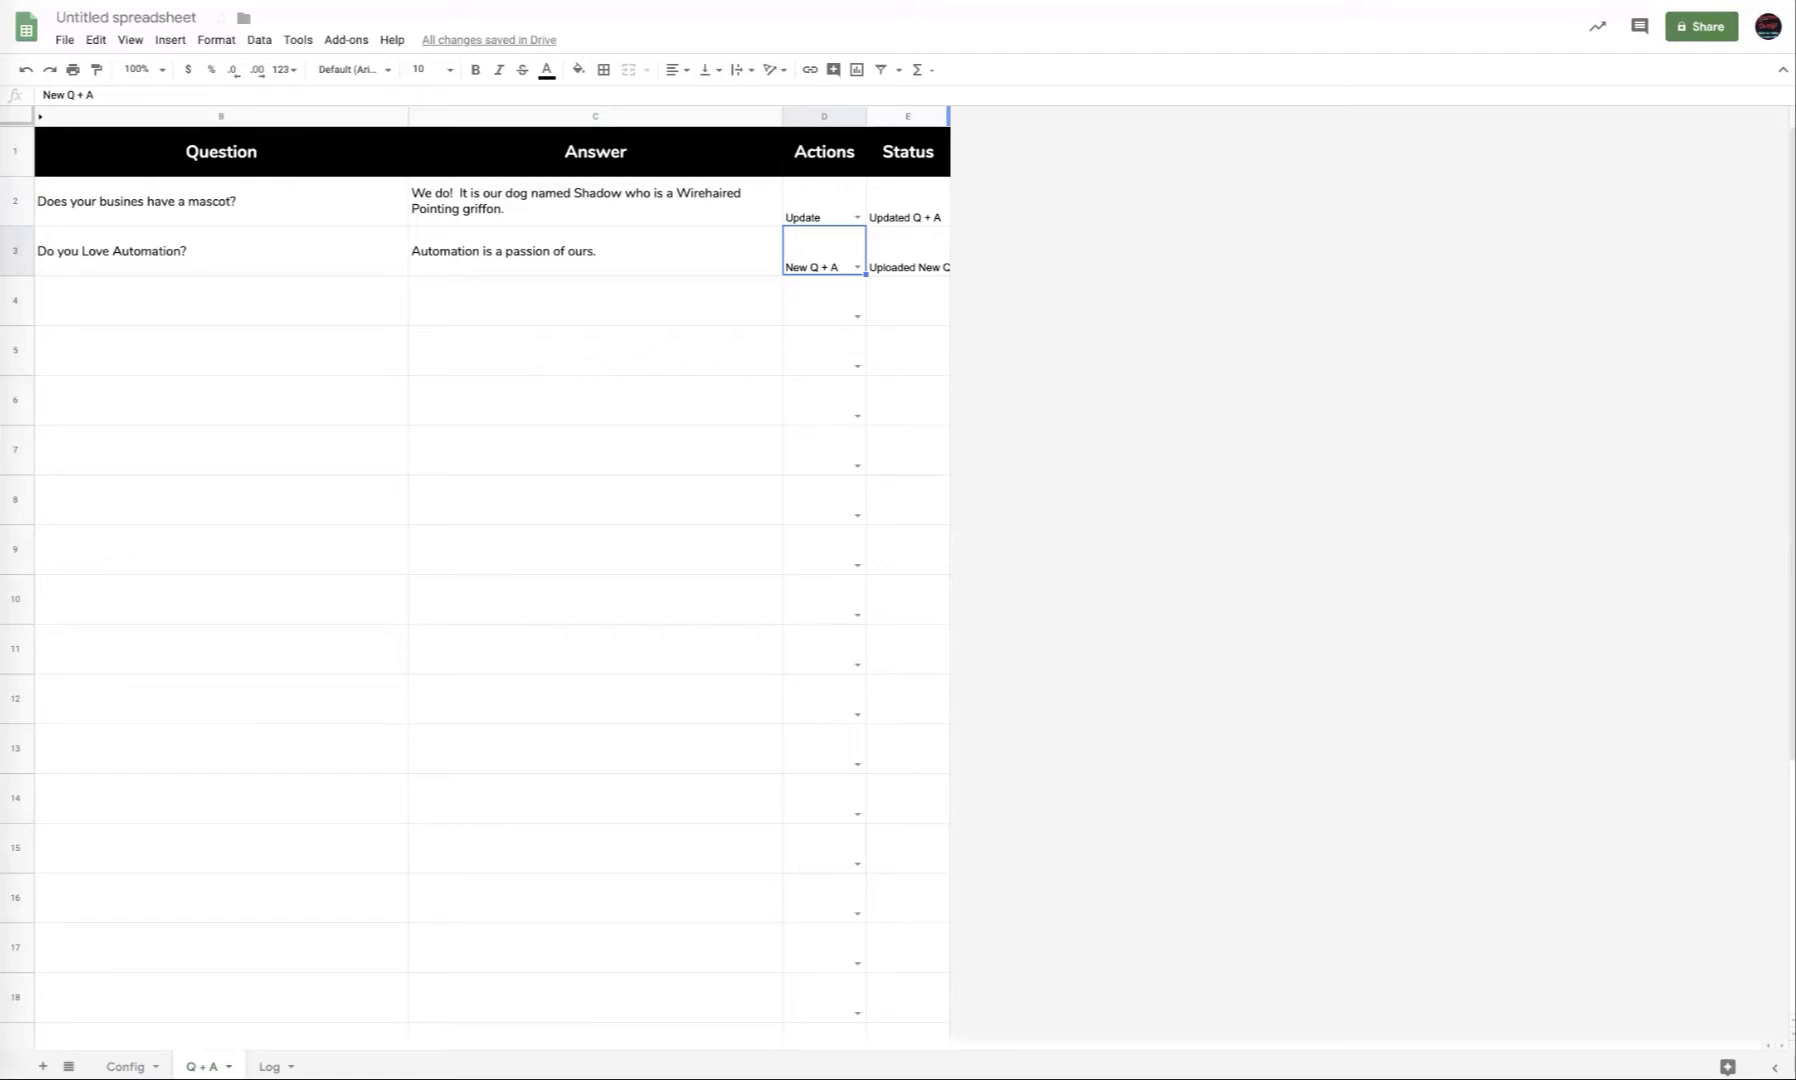
Check all published questions and answers on the Learner Design listing in Google search.
{"action": "left_click", "coordinate": [1288, 4]}
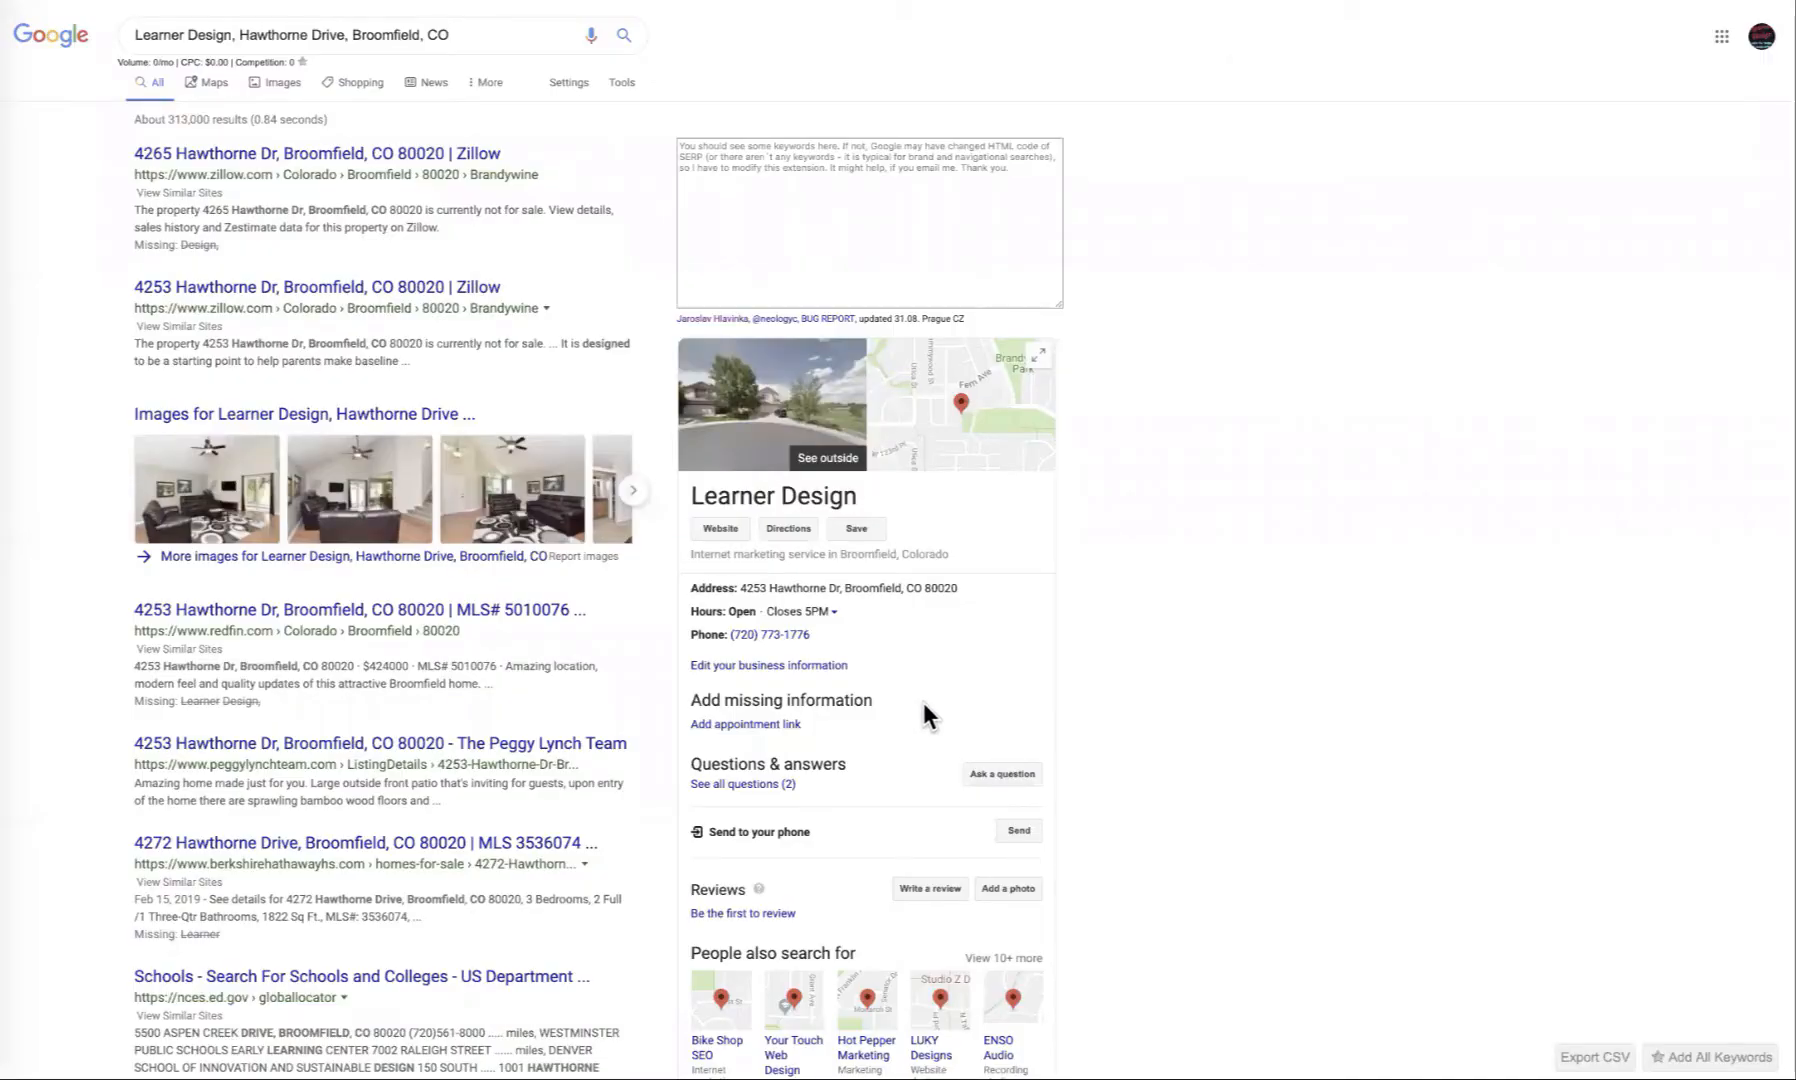
{"action": "scroll", "coordinate": [923, 705], "scroll_direction": "down", "scroll_amount": 3}
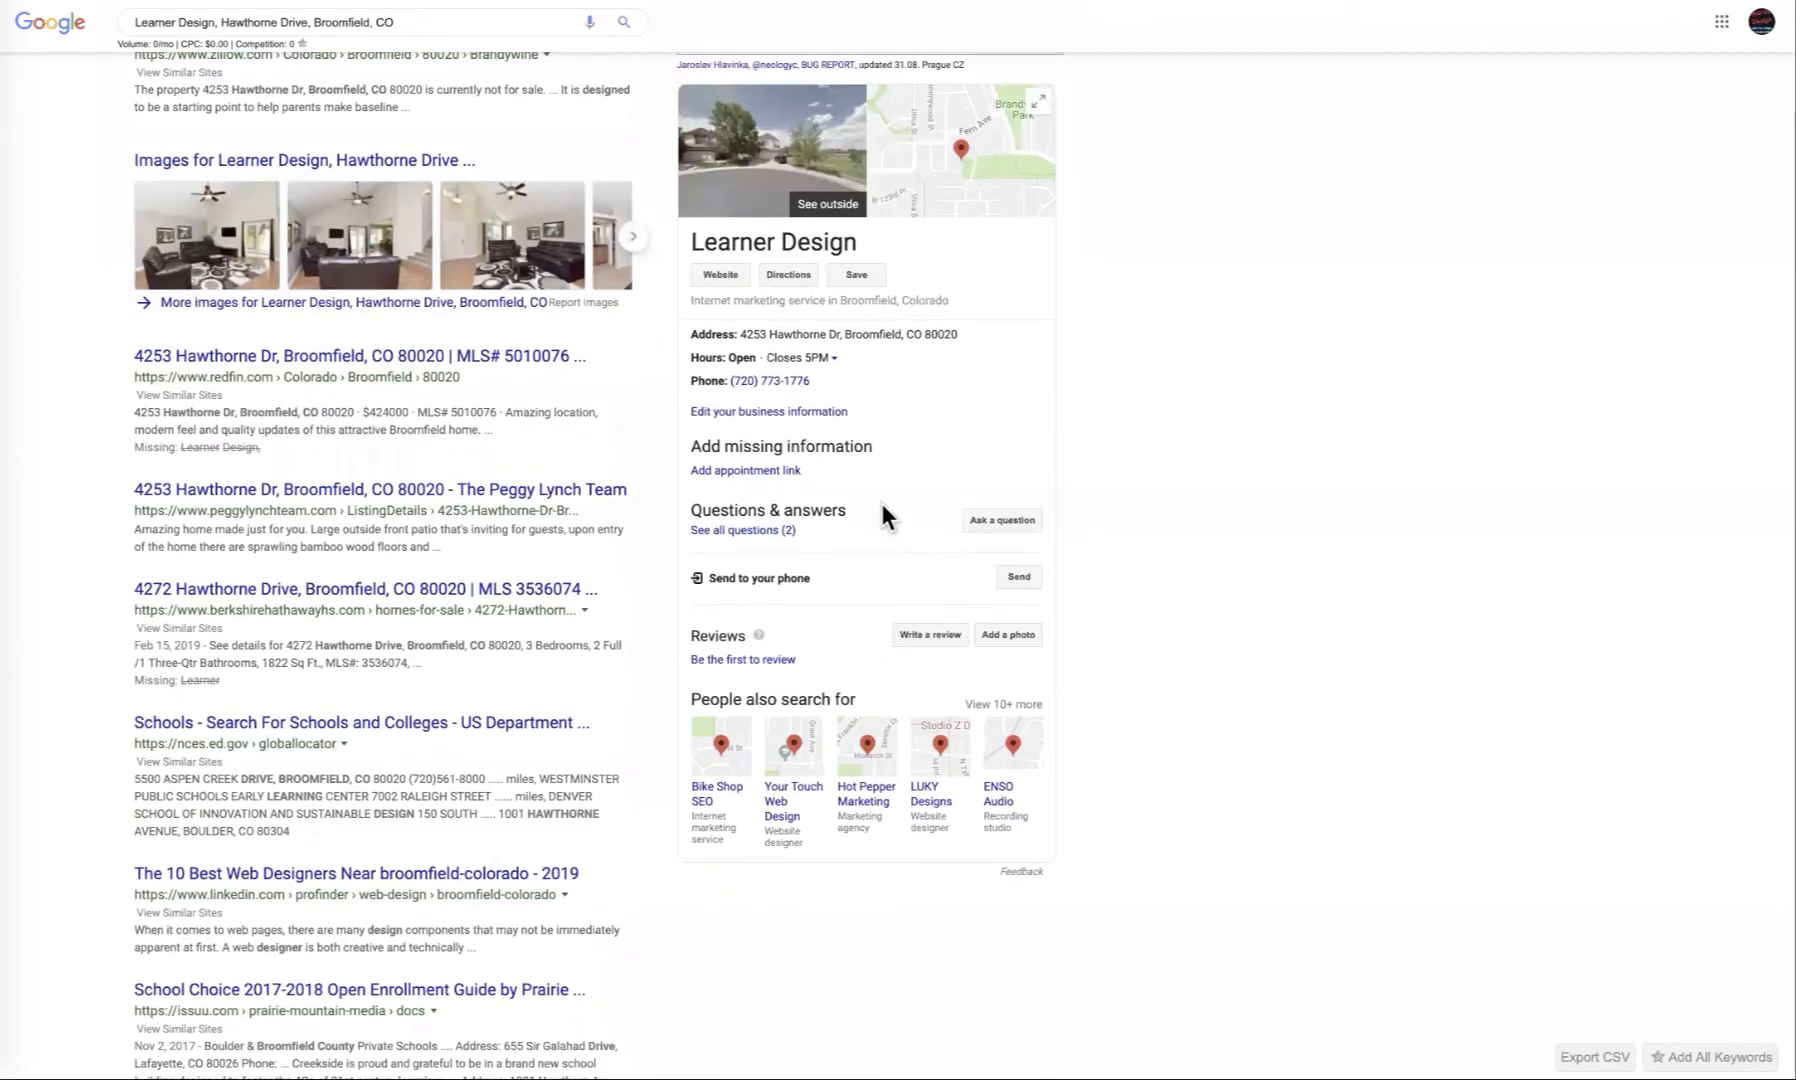
{"action": "left_click", "coordinate": [737, 535]}
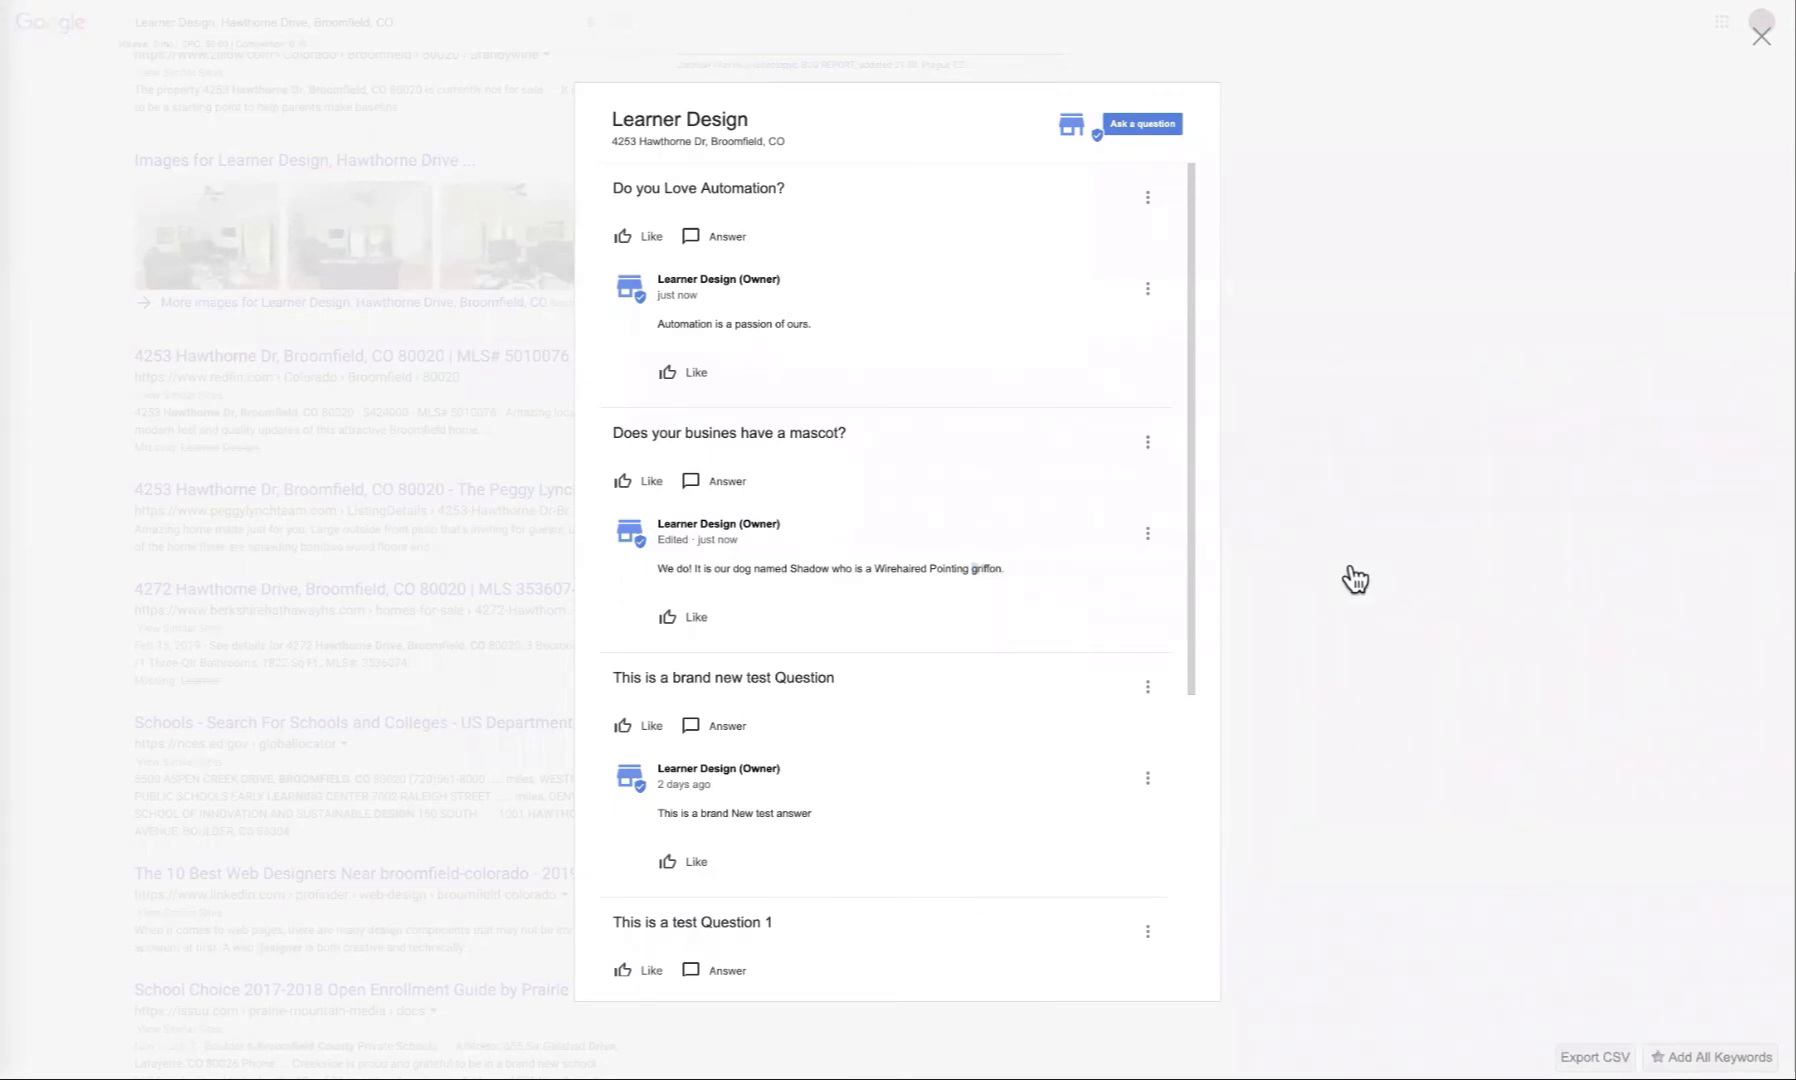
{"action": "left_click", "coordinate": [1761, 36]}
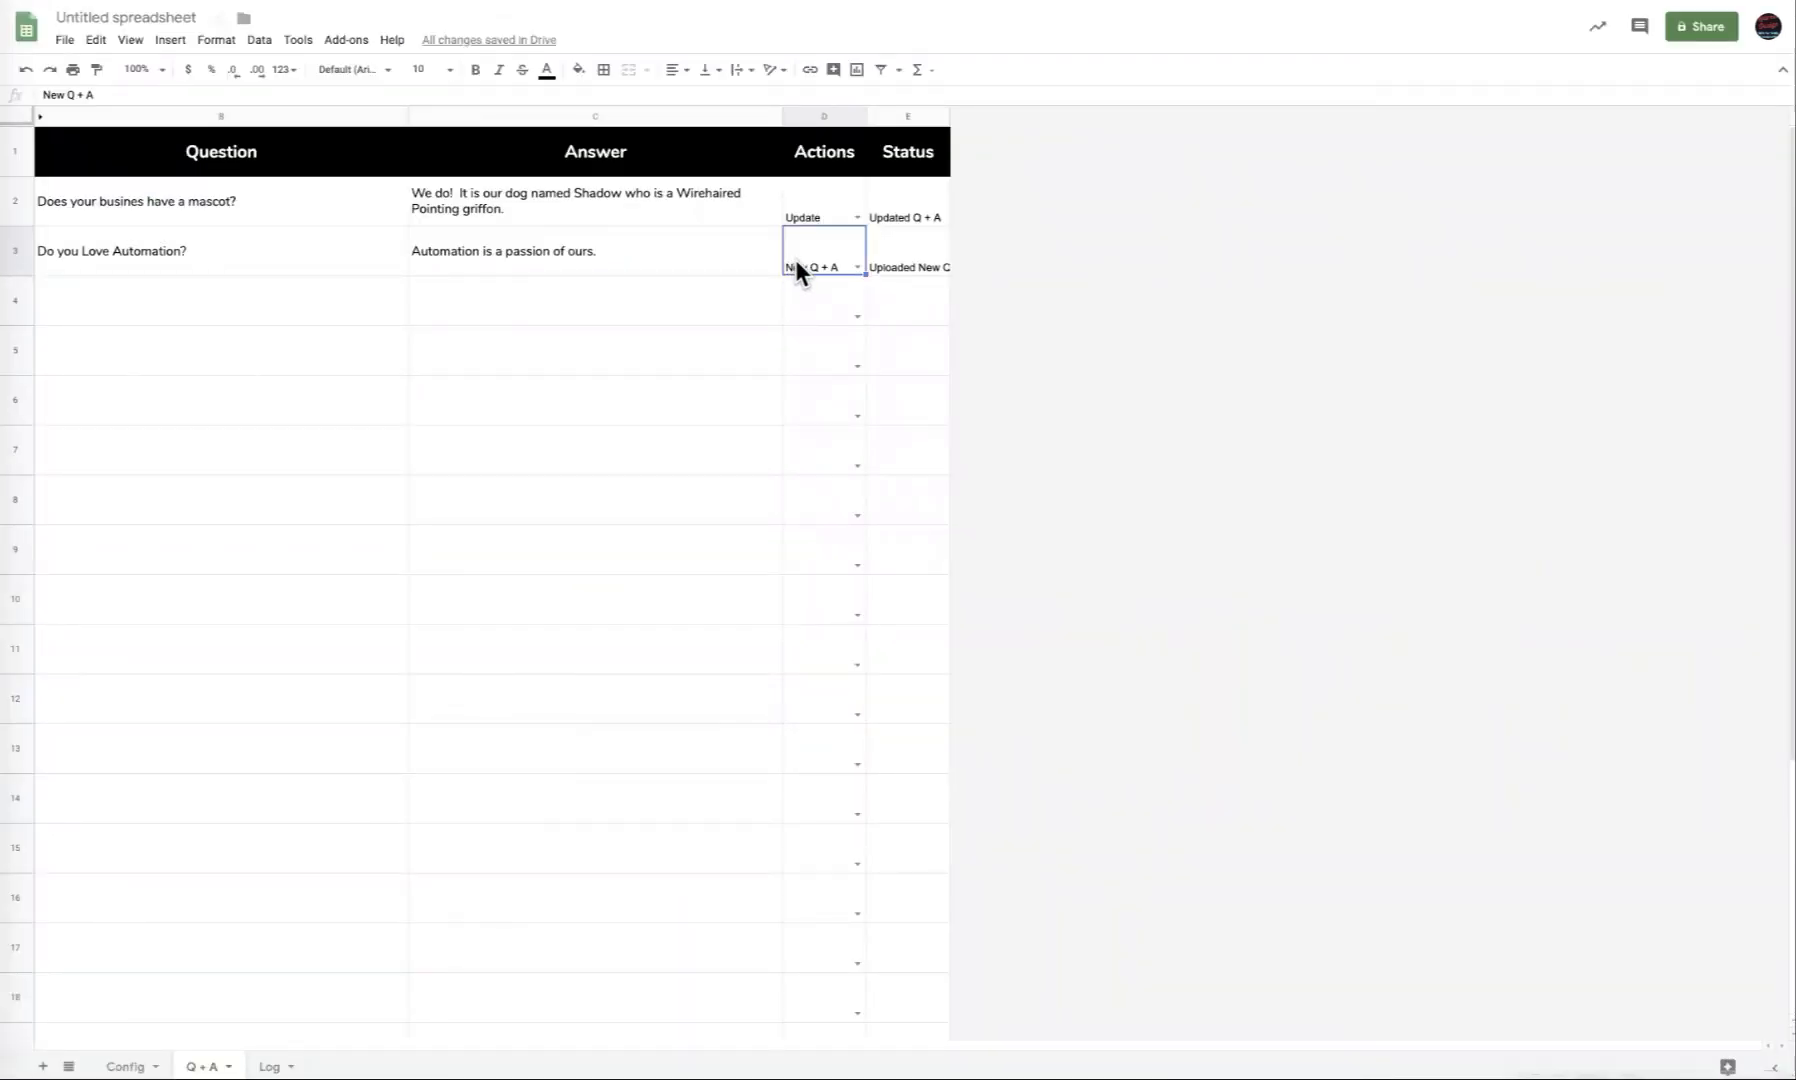
Set the action to Delete for the automation question in row 3 and to — for the mascot question in row 2.
{"action": "left_click", "coordinate": [857, 267]}
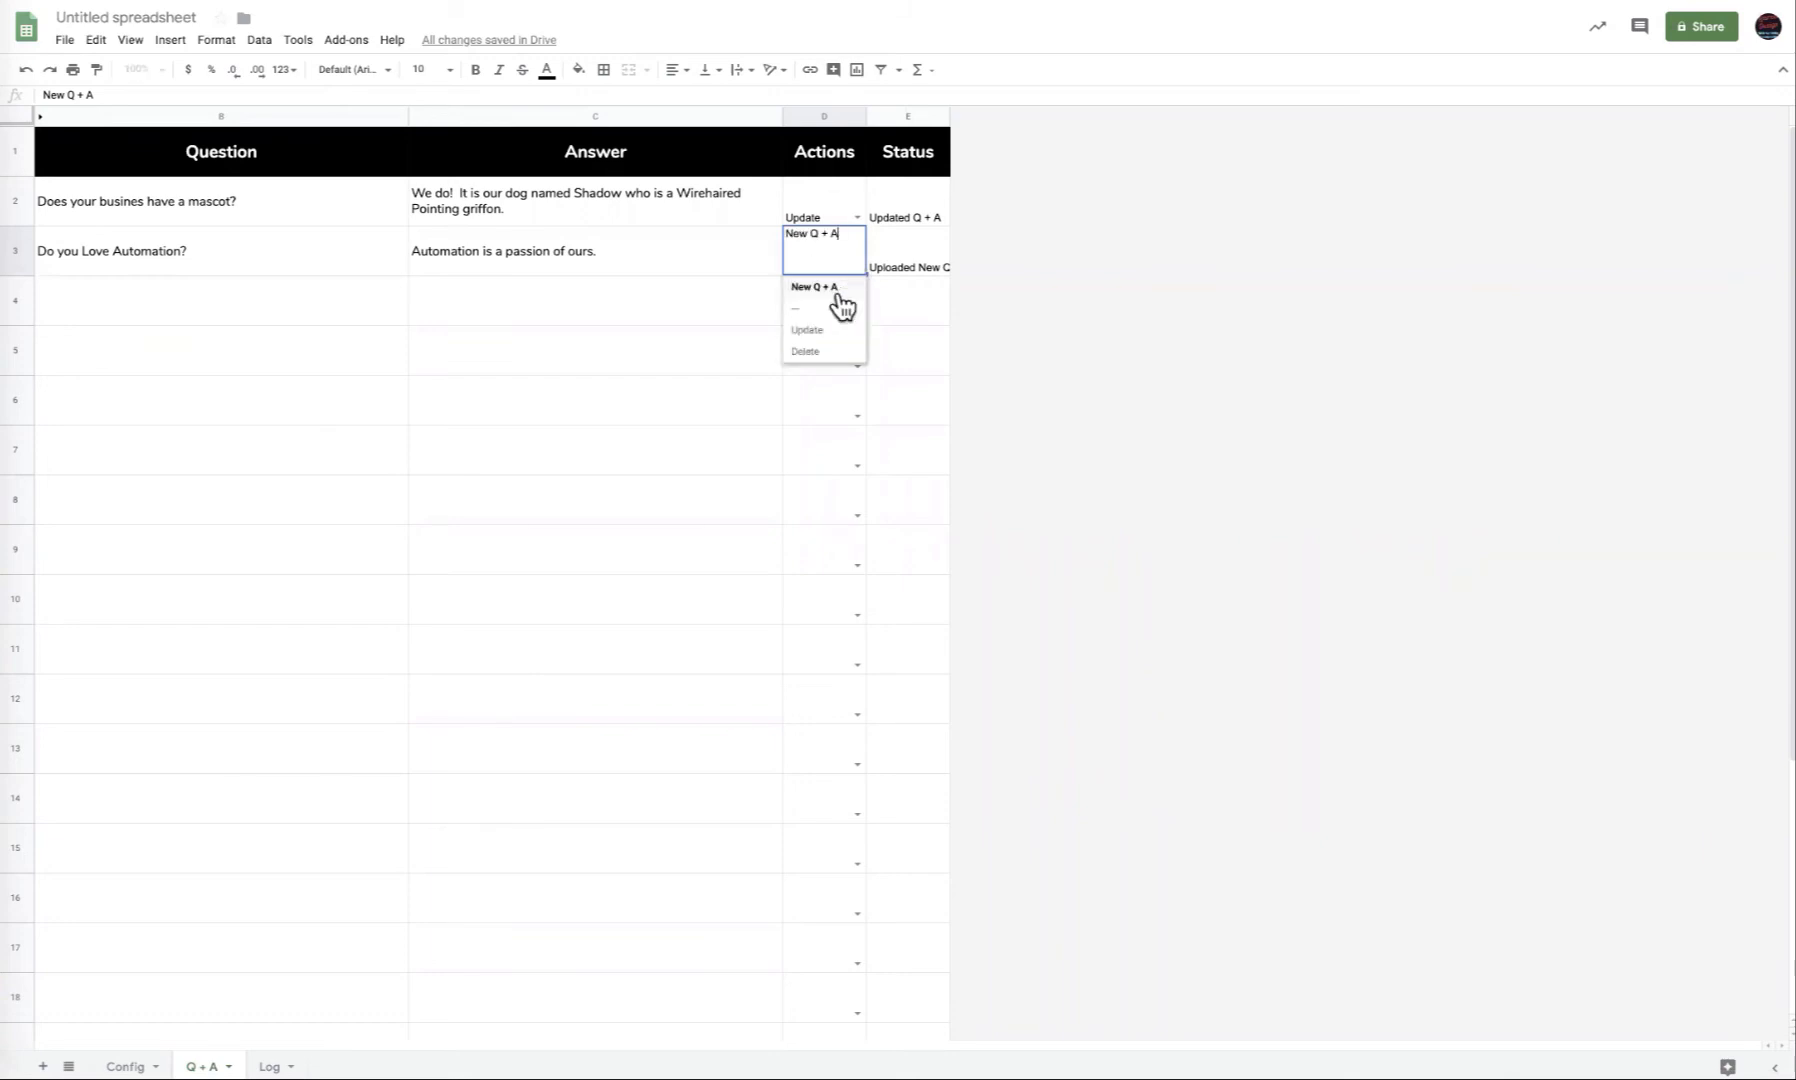
{"action": "left_click", "coordinate": [805, 351]}
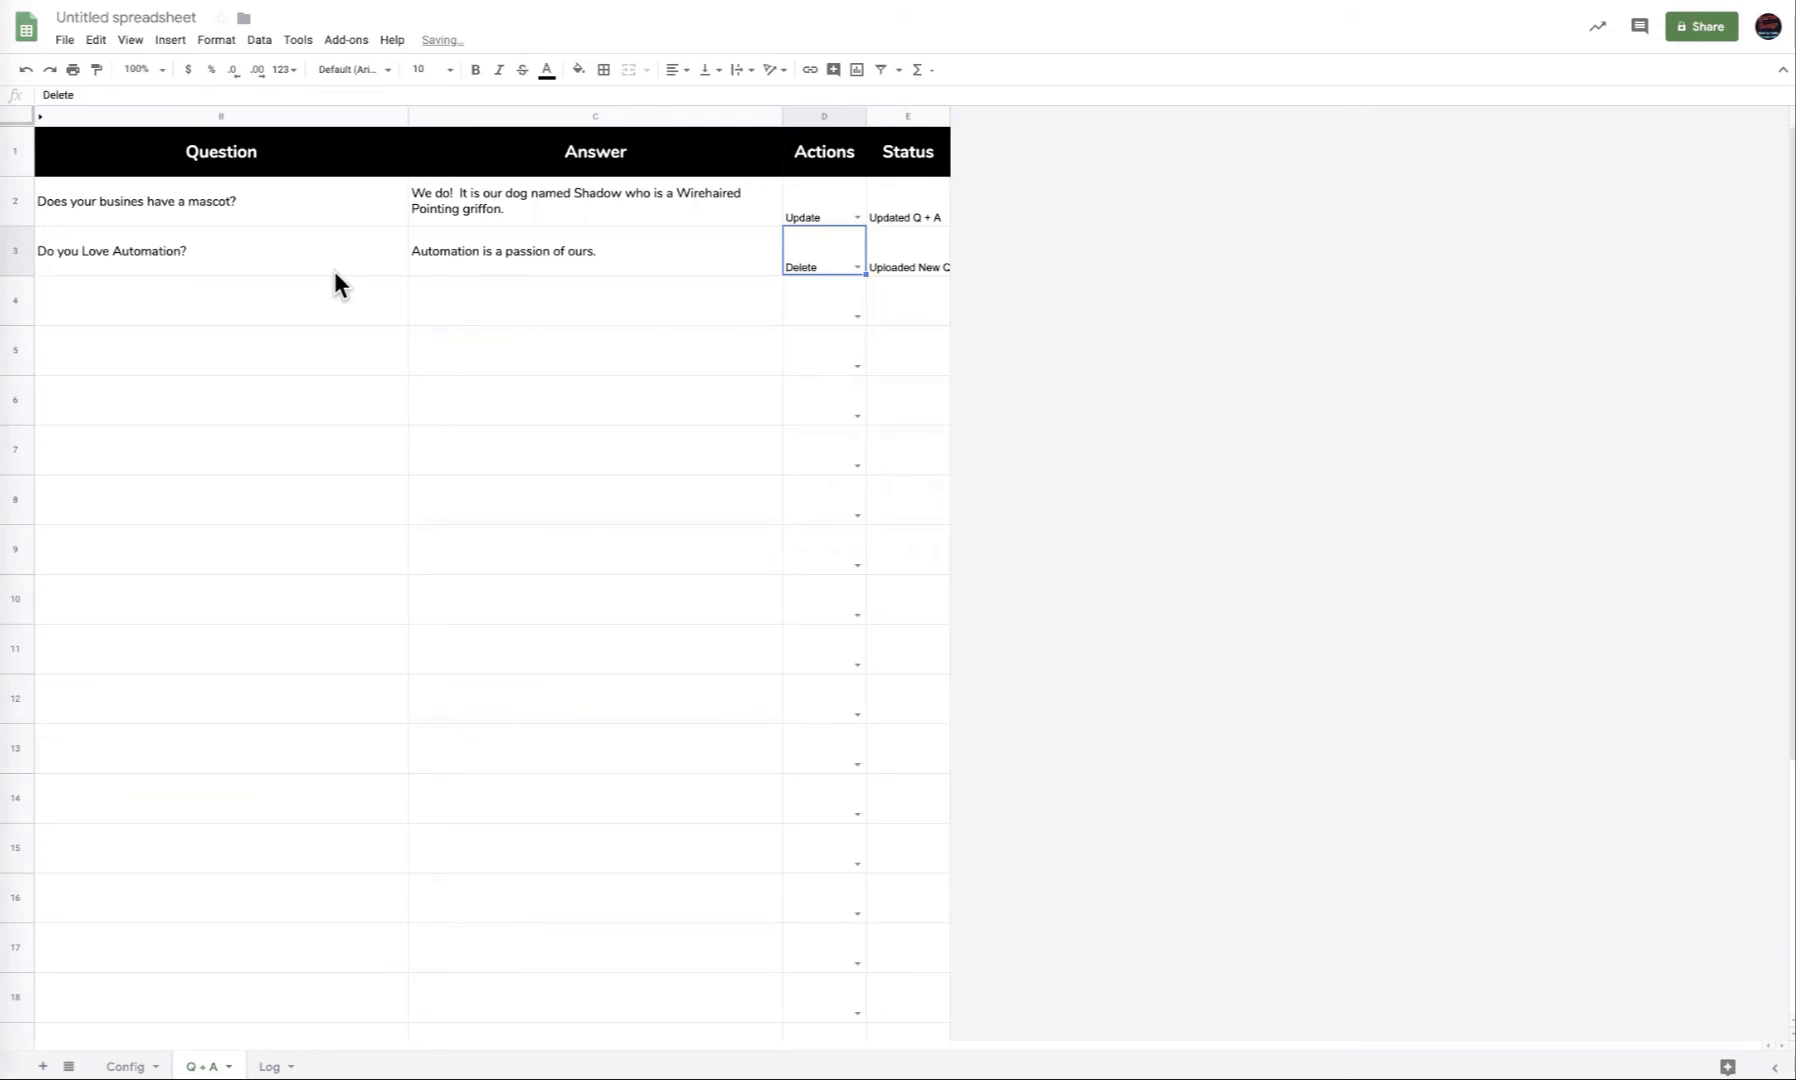
{"action": "left_click", "coordinate": [857, 218]}
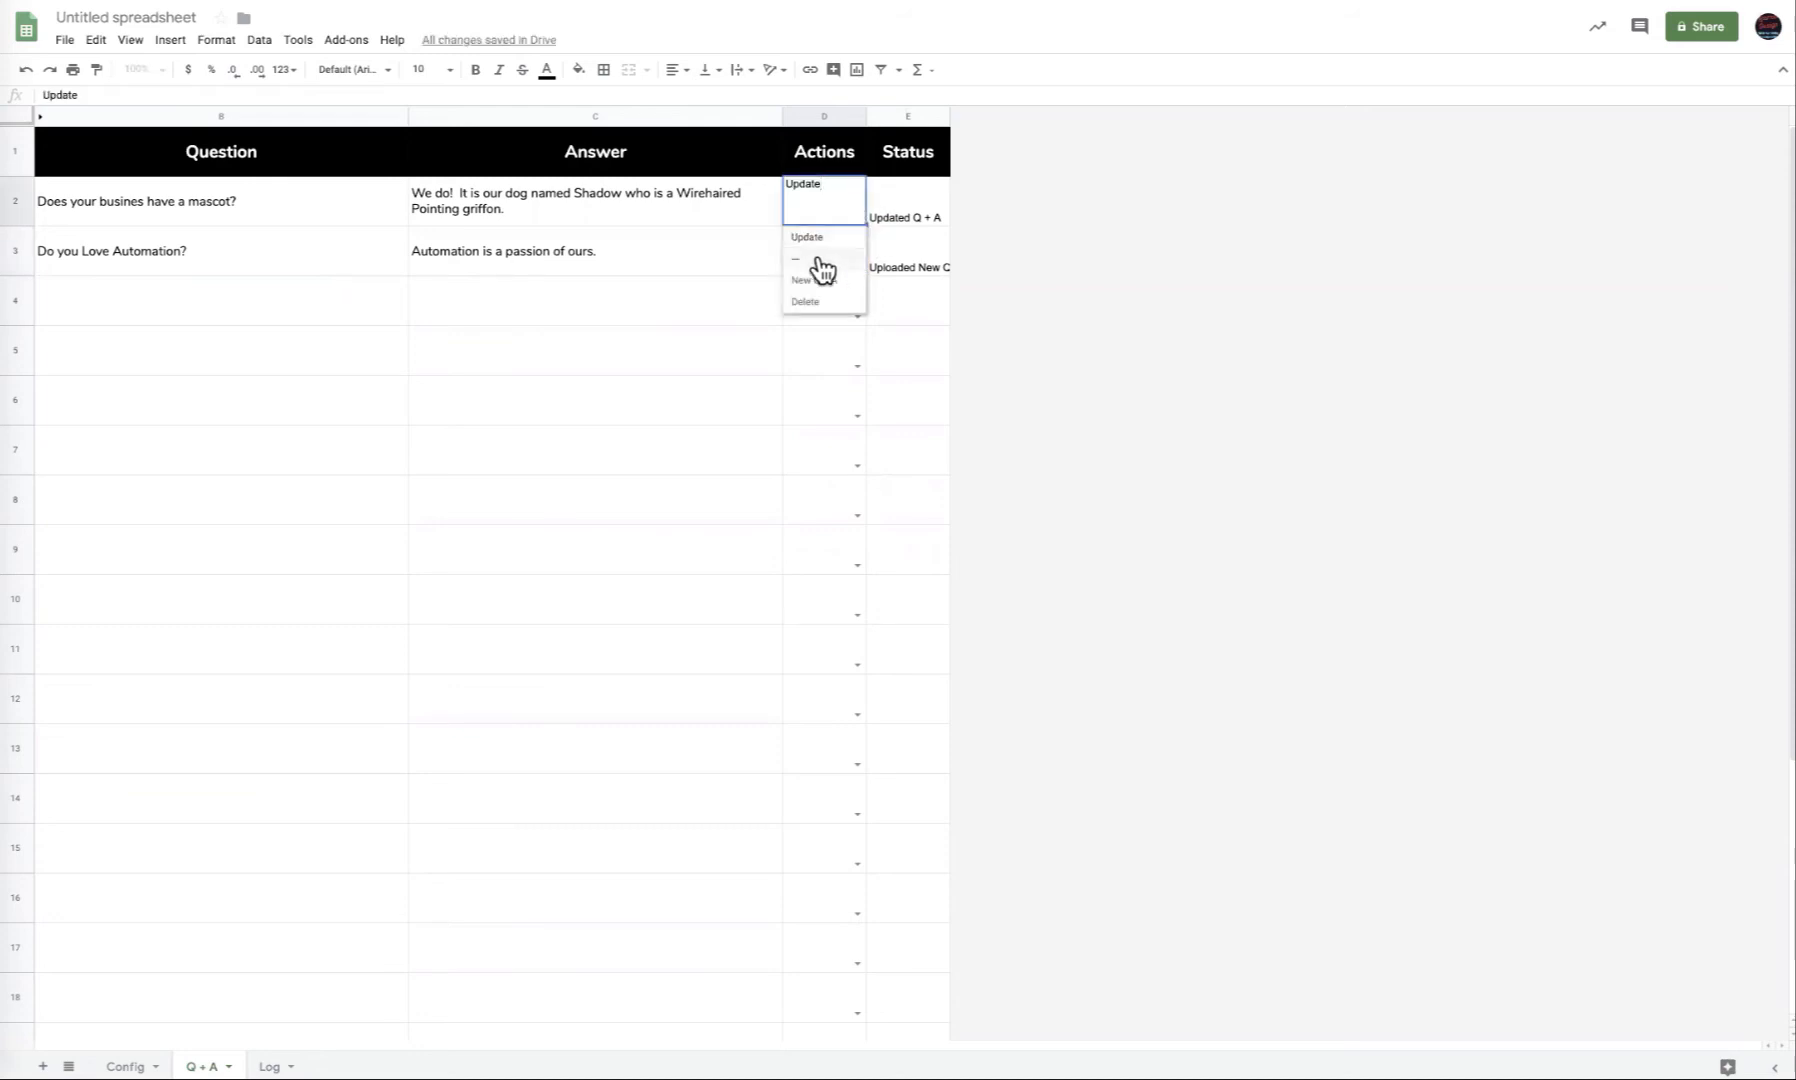
{"action": "left_click", "coordinate": [818, 269]}
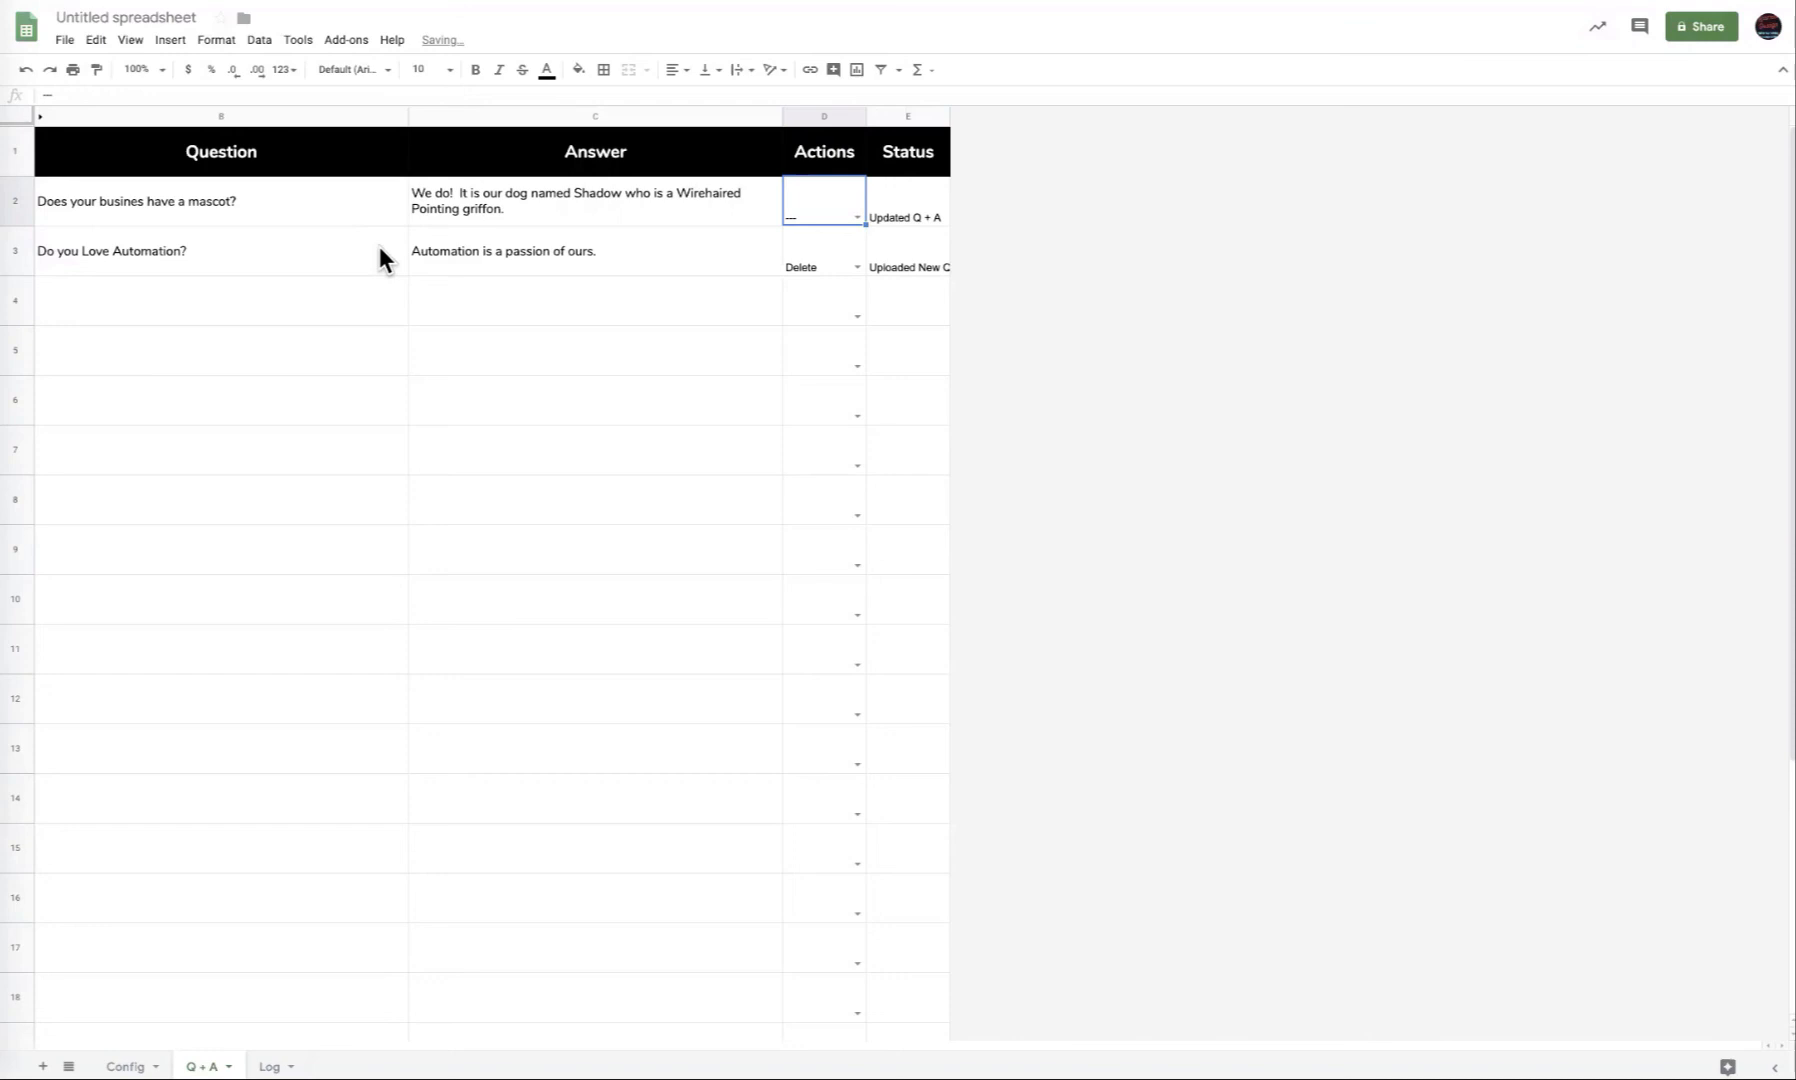
Publish the deletion of the automation question with the Agency Automators - Q + A add-on.
{"action": "left_click", "coordinate": [346, 40]}
{"action": "mouse_move", "coordinate": [402, 145]}
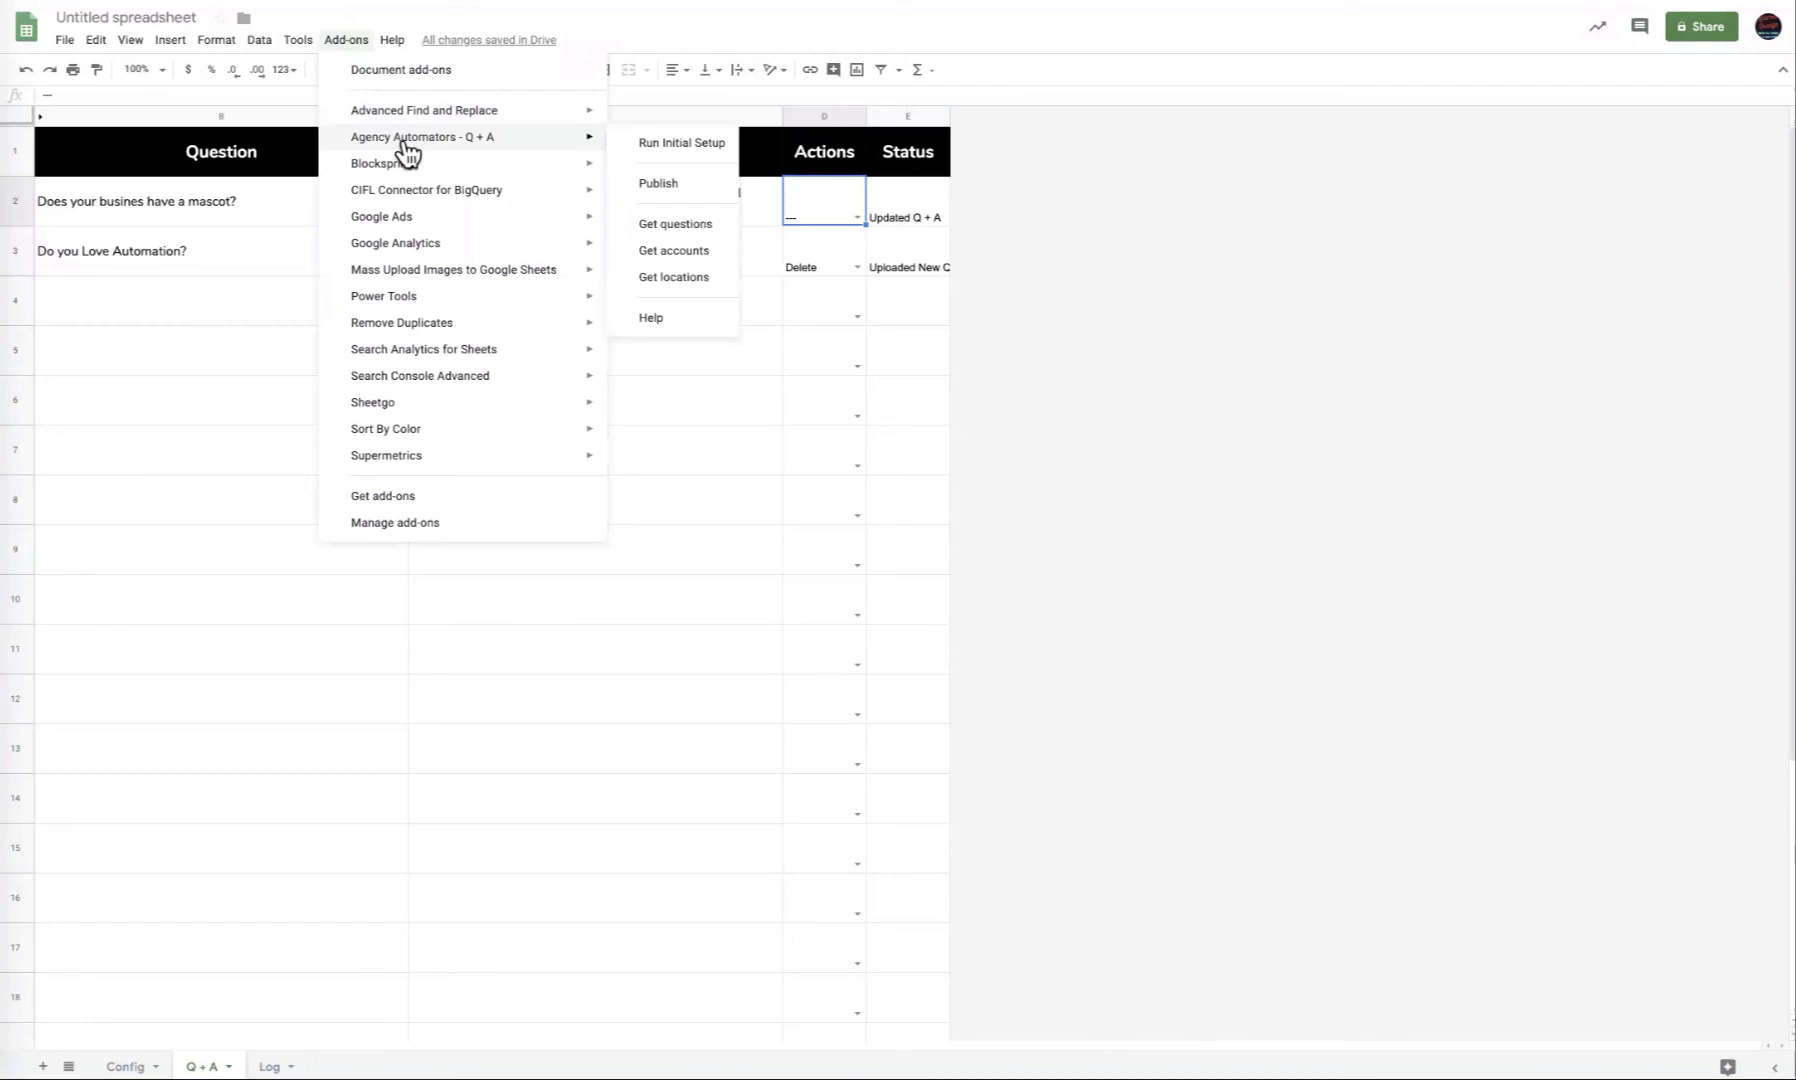
{"action": "left_click", "coordinate": [692, 186]}
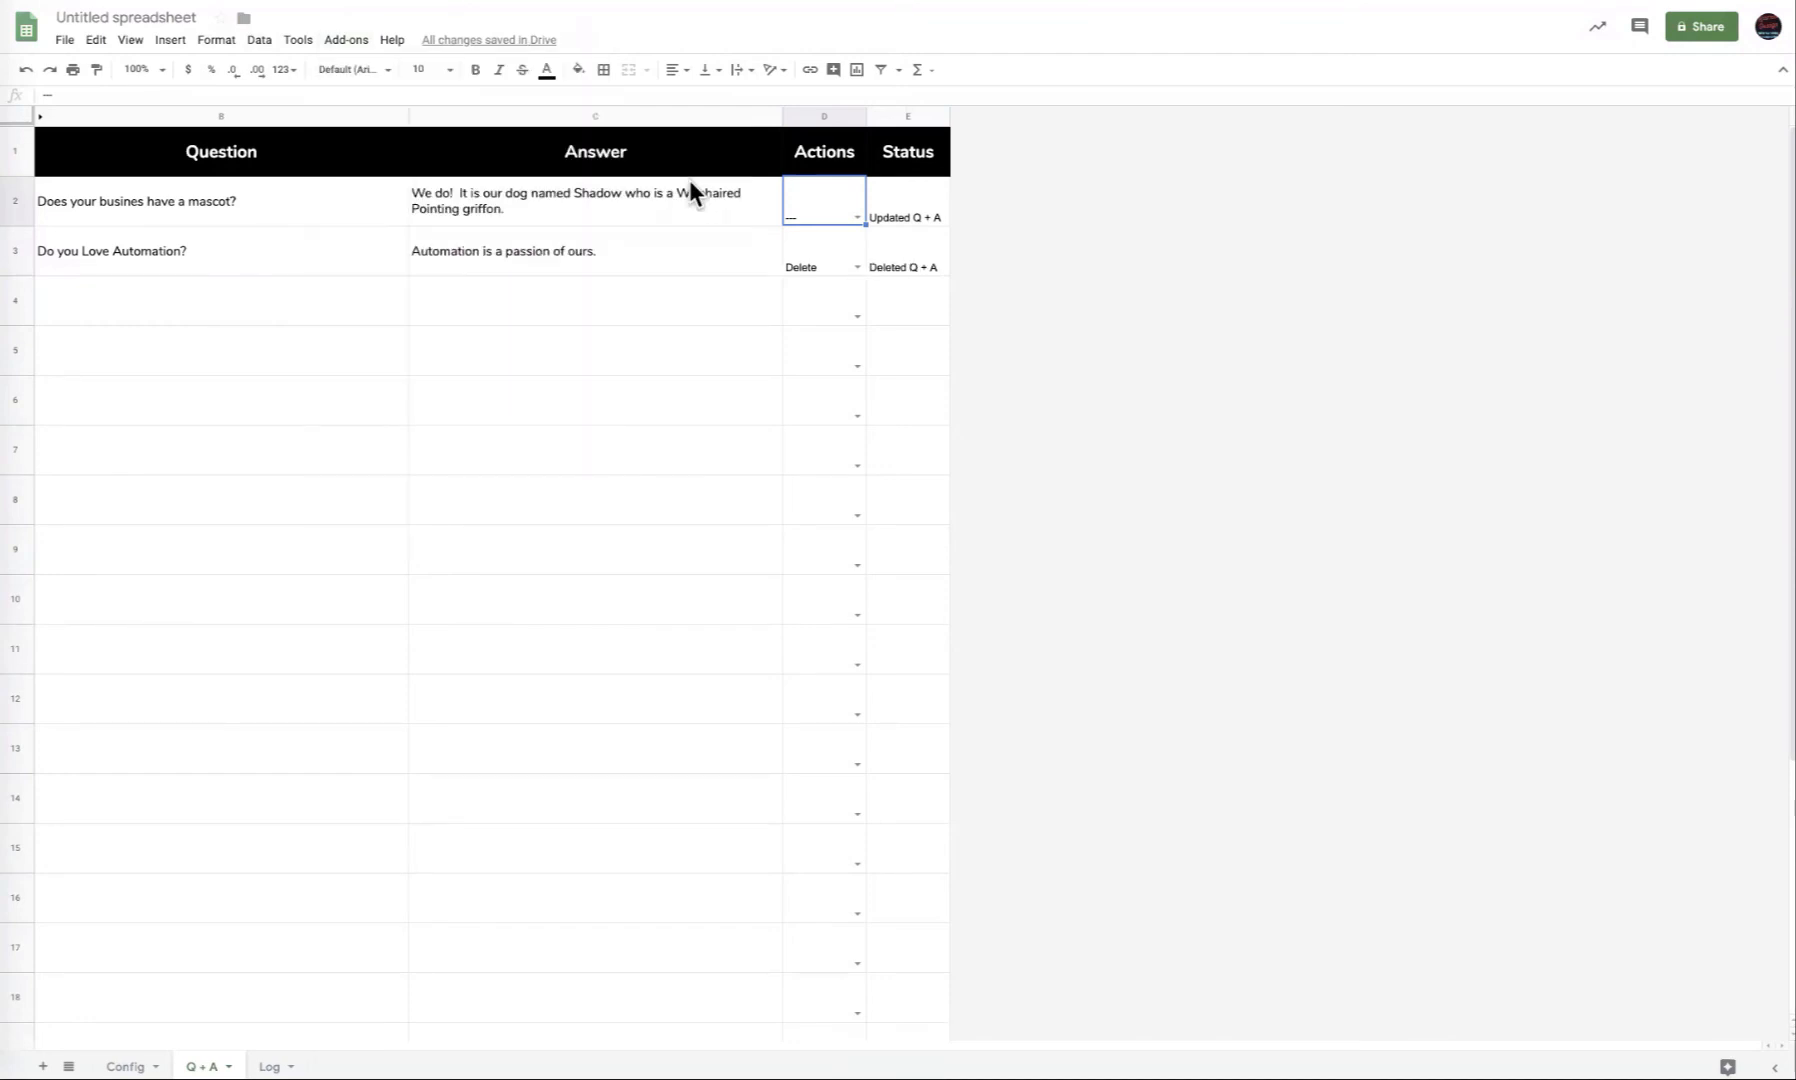